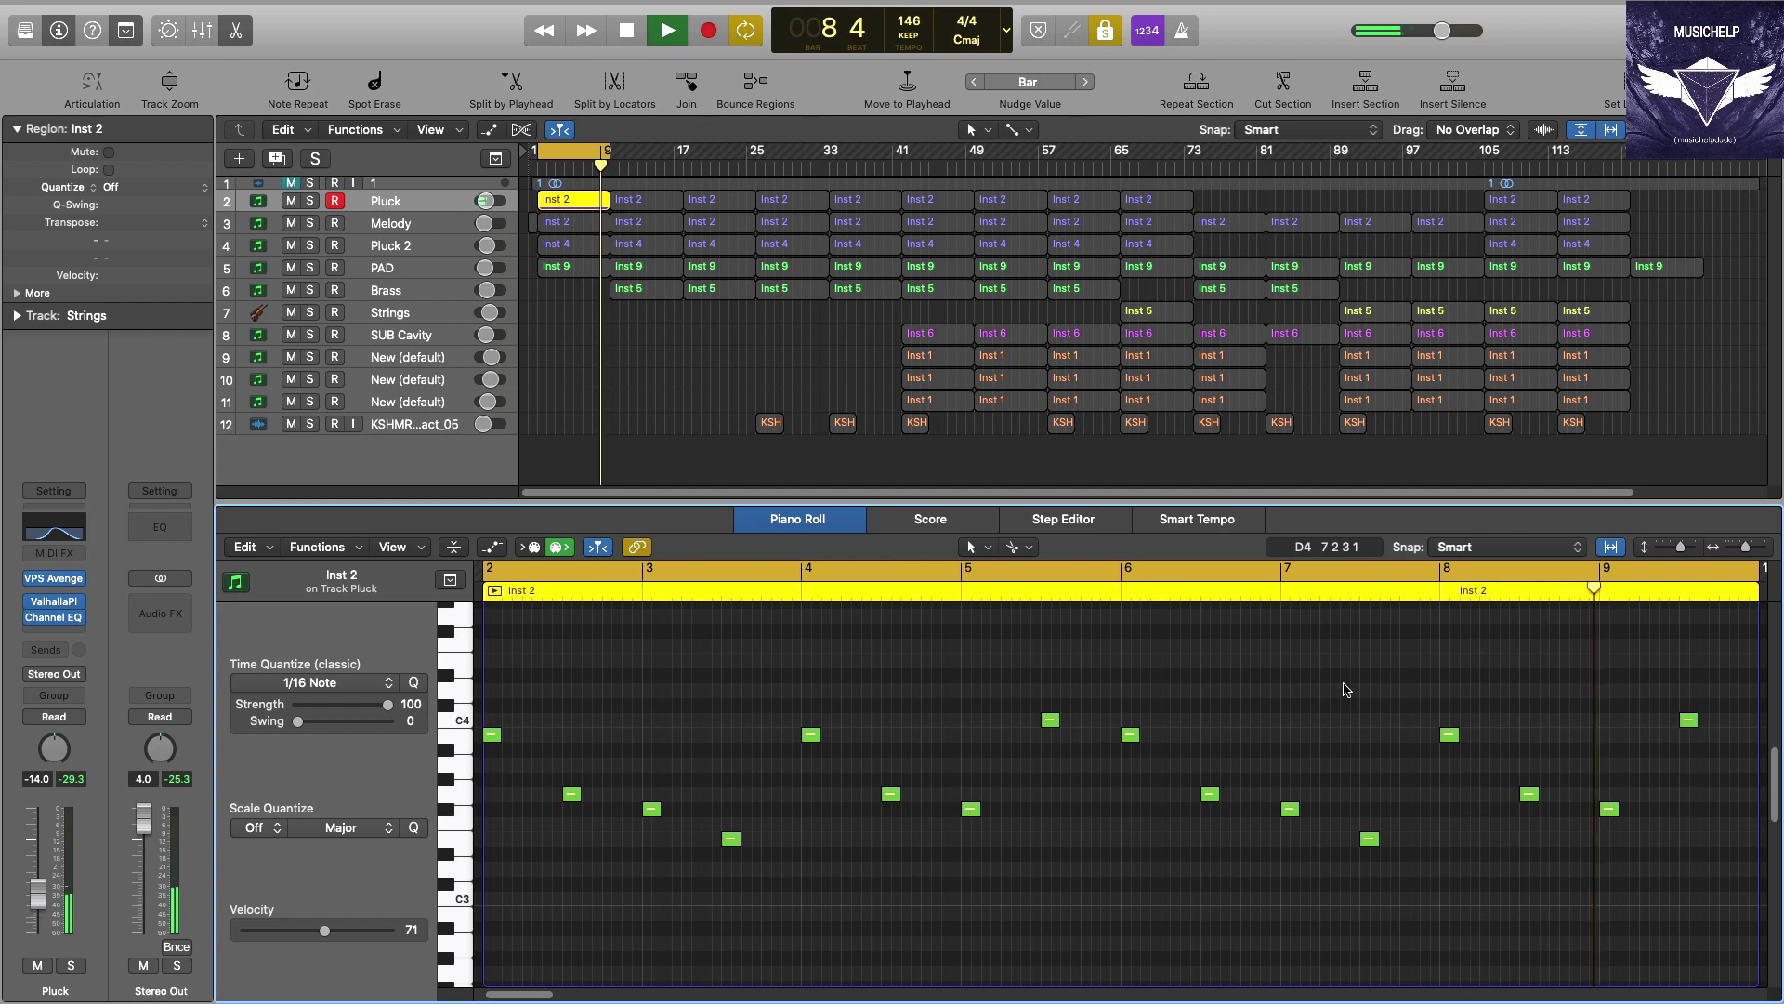
Step: Stop playback and audition the first Melody region on its own, with its notes shown in the Piano Roll
{"action": "key", "text": "space"}
{"action": "left_click", "coordinate": [586, 223]}
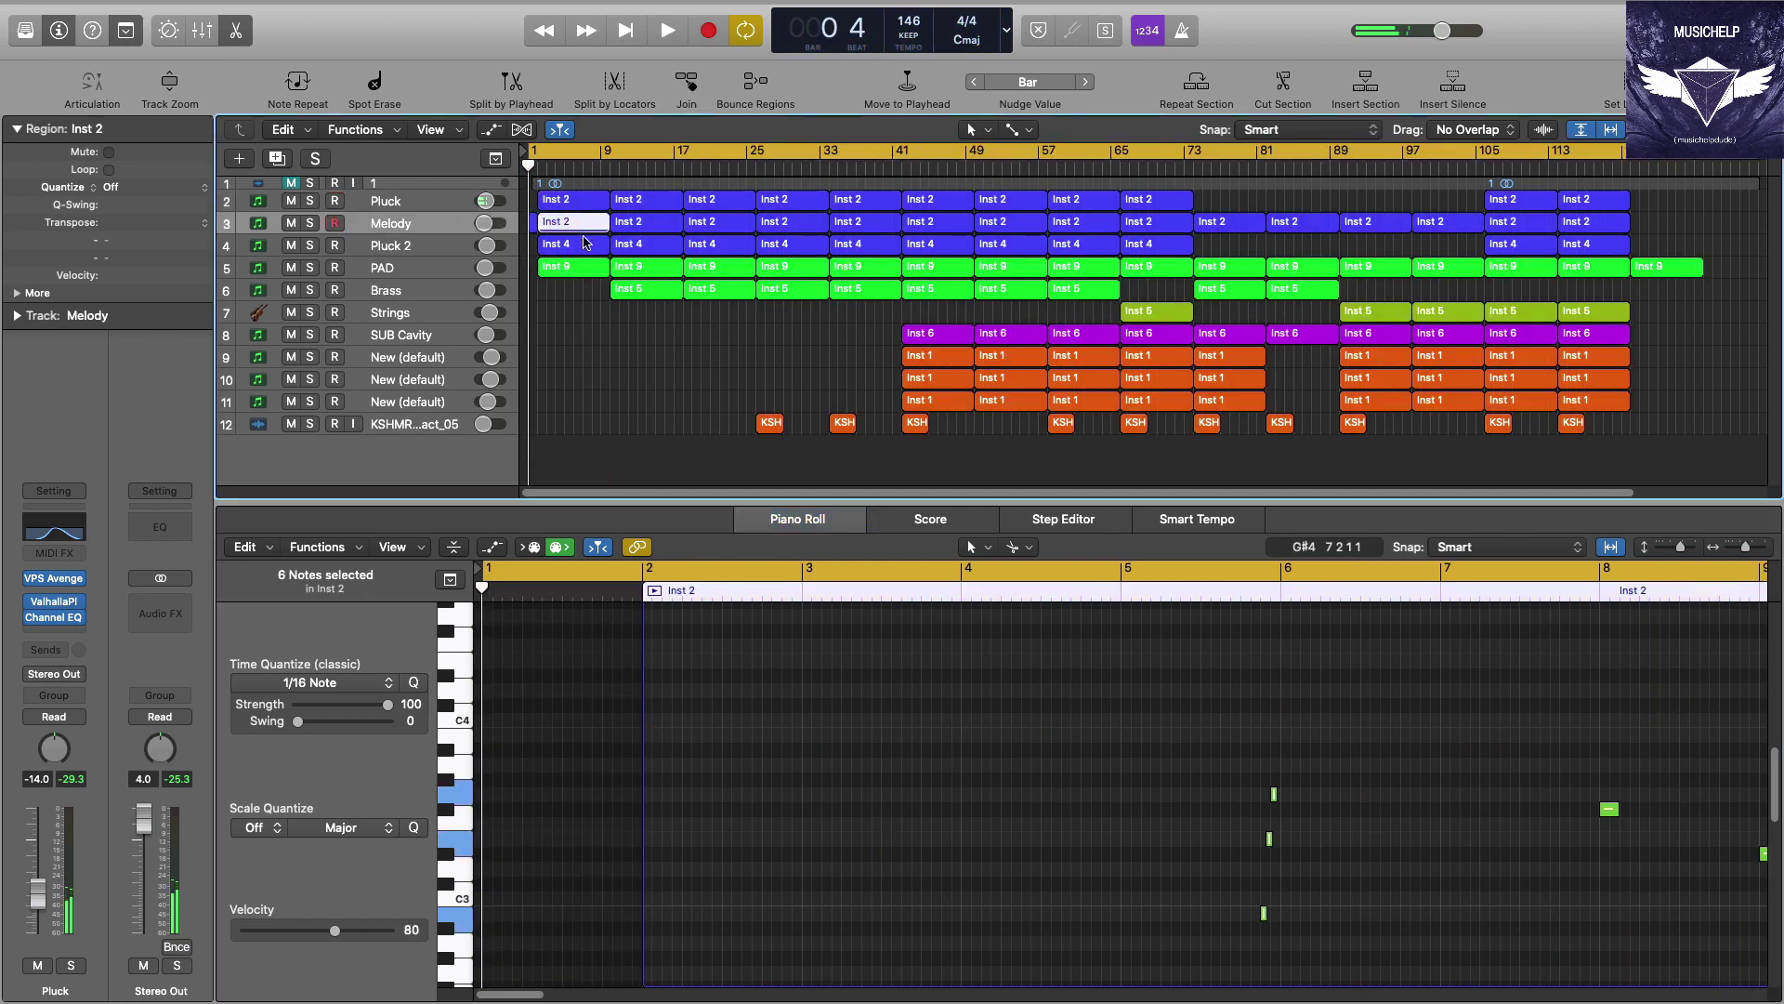
{"action": "left_click", "coordinate": [1605, 552]}
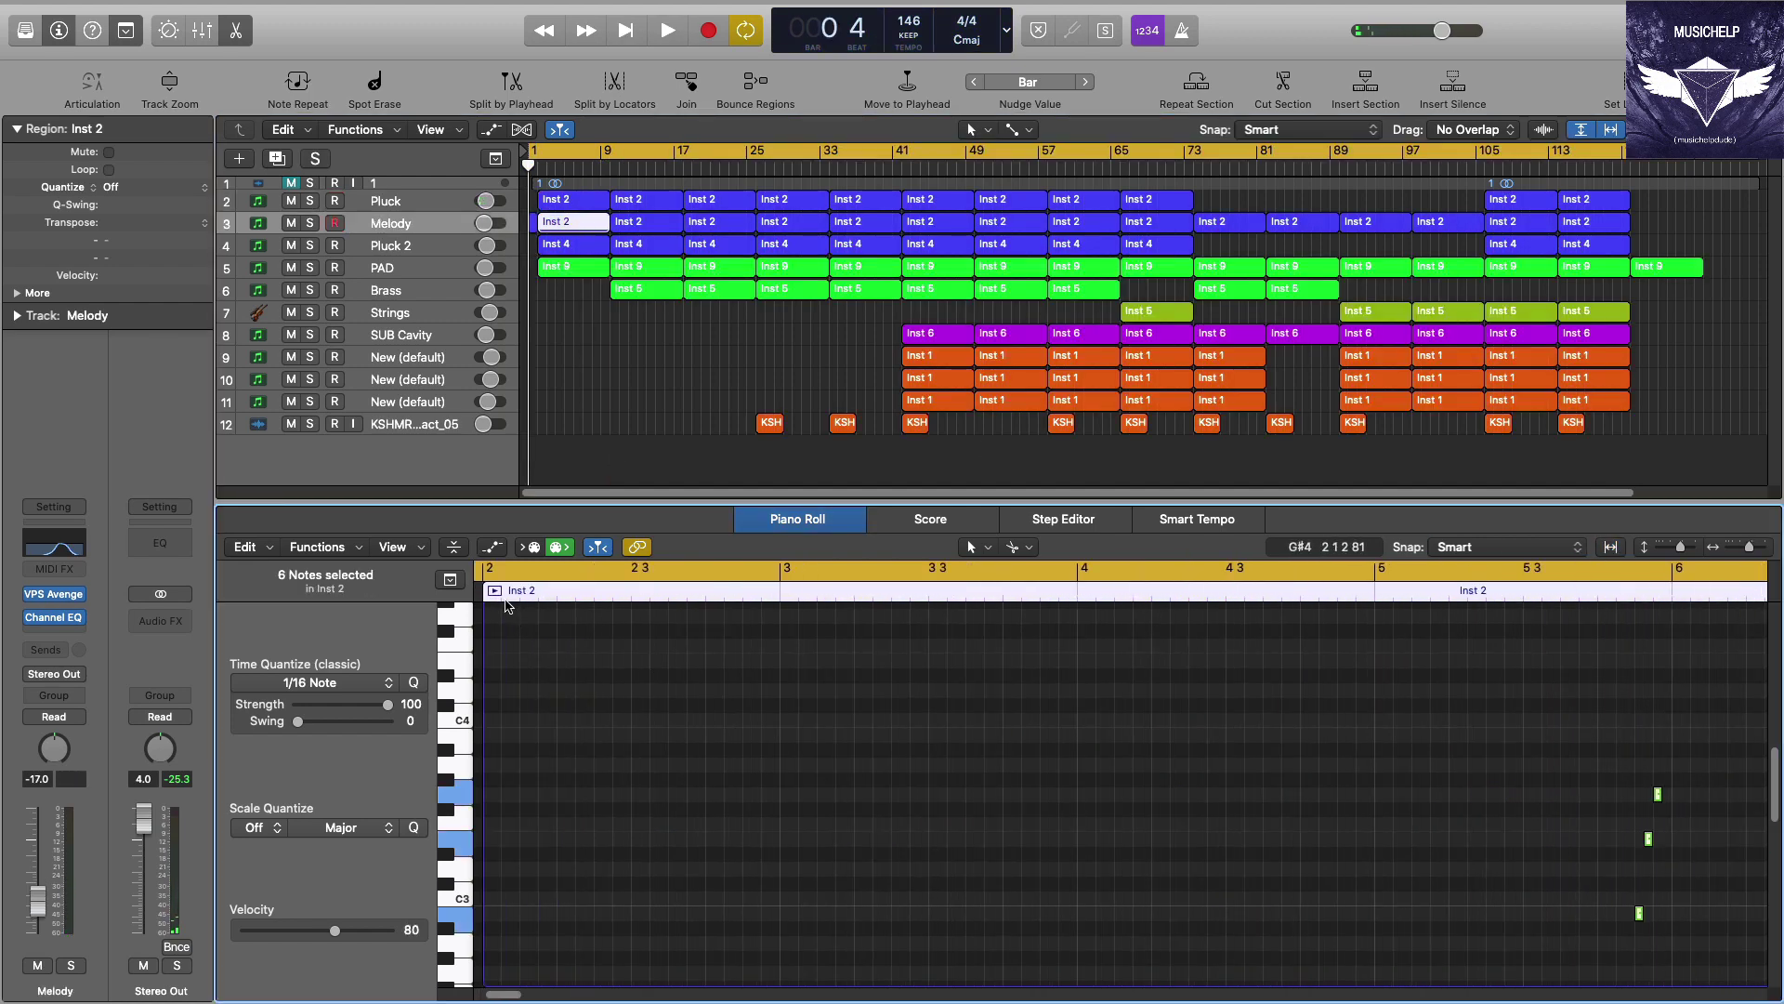
{"action": "left_click", "coordinate": [508, 606]}
{"action": "key", "text": "space"}
{"action": "key", "text": "z"}
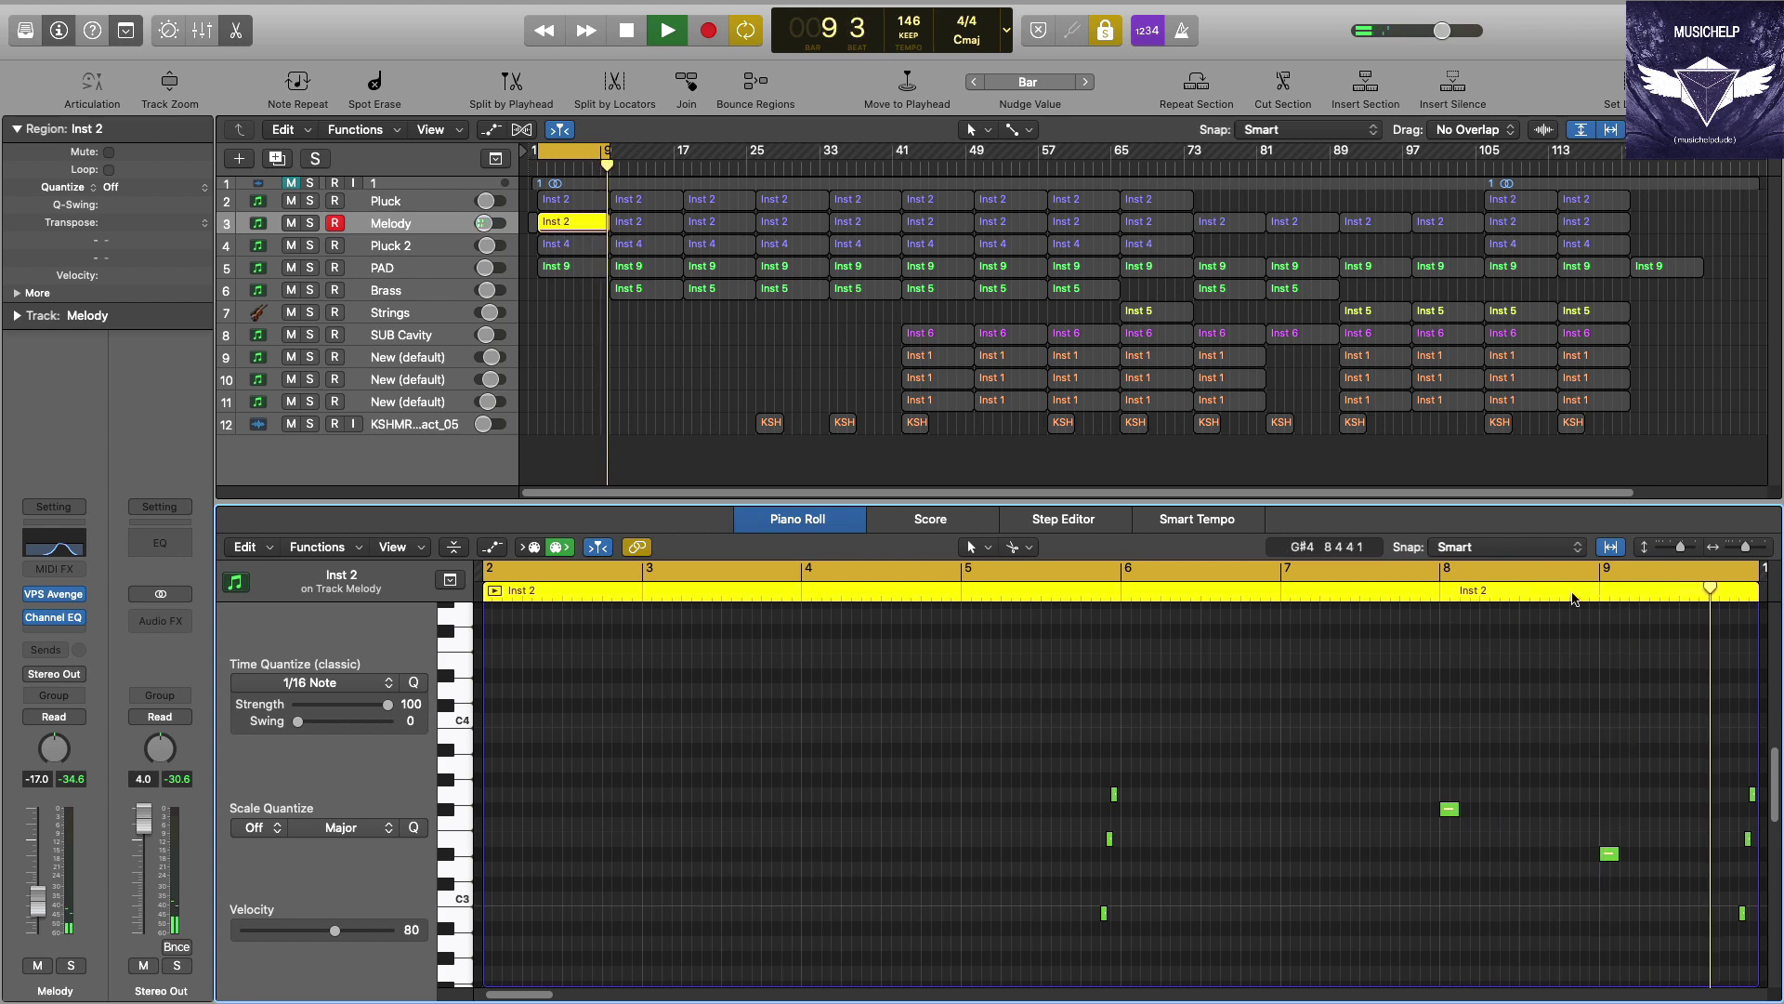
{"action": "key", "text": "space"}
Step: Audition the second Pluck 2 region on its own and compare its notes with the Pluck region at the same bars
{"action": "left_click", "coordinate": [653, 247]}
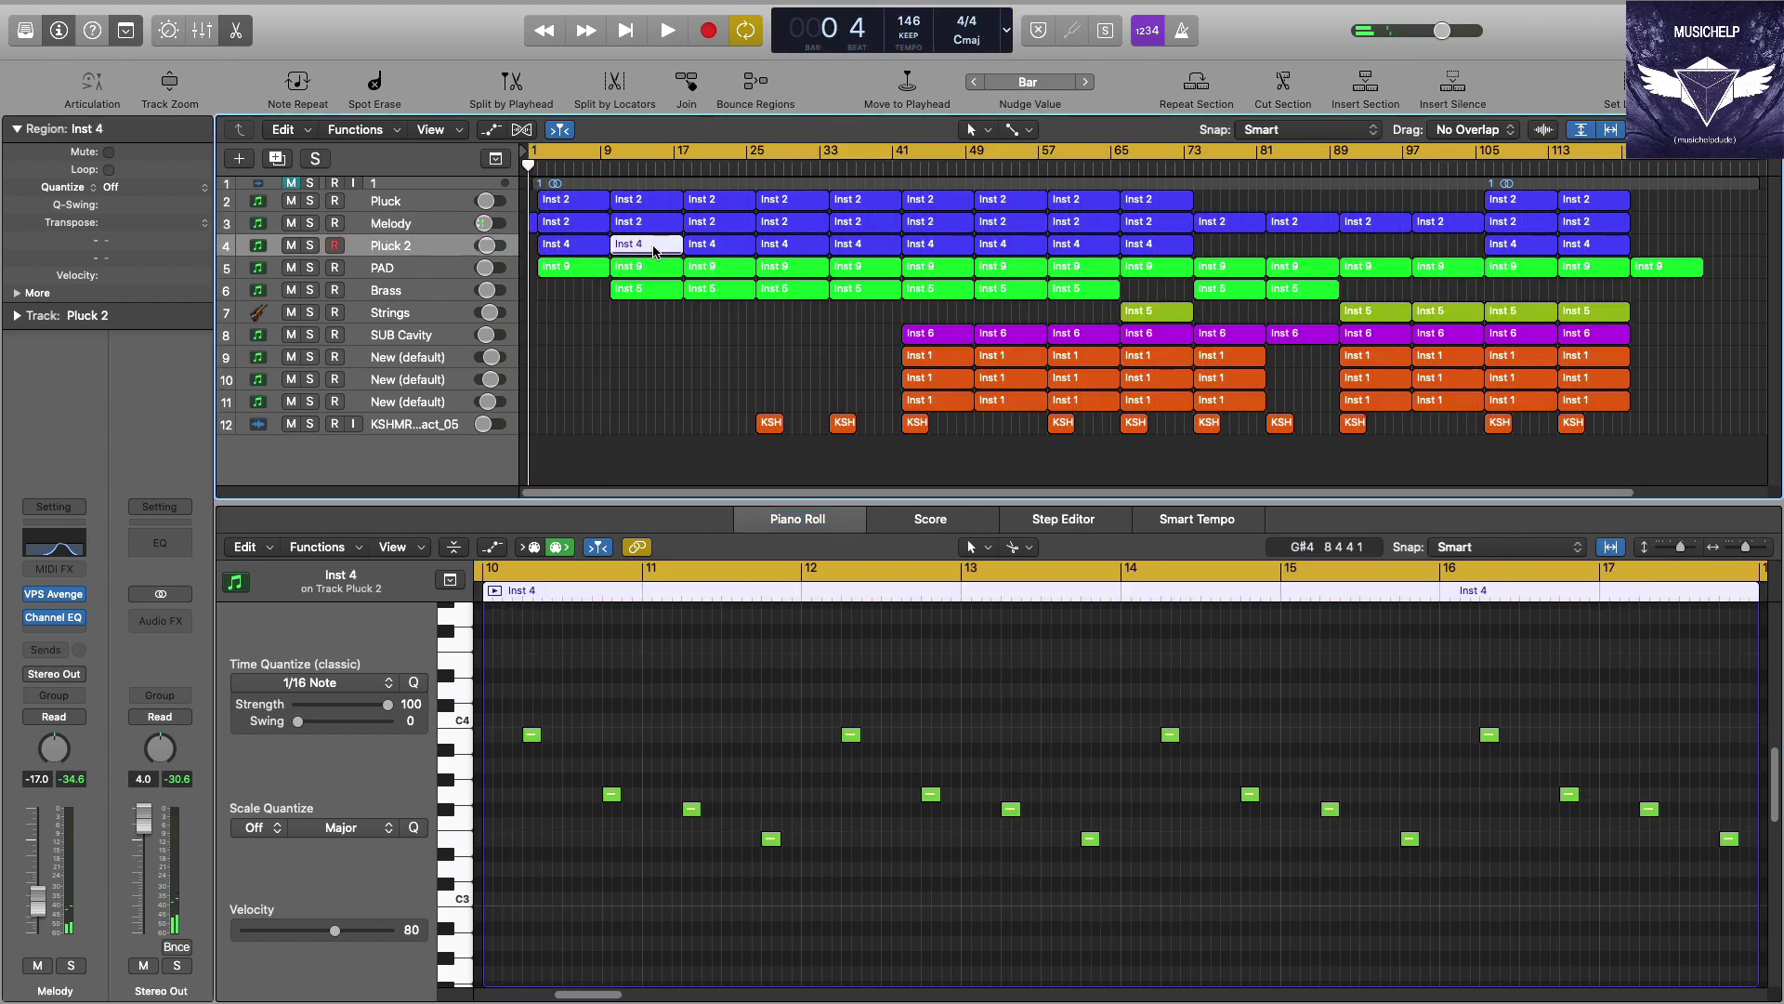
{"action": "left_click", "coordinate": [494, 590]}
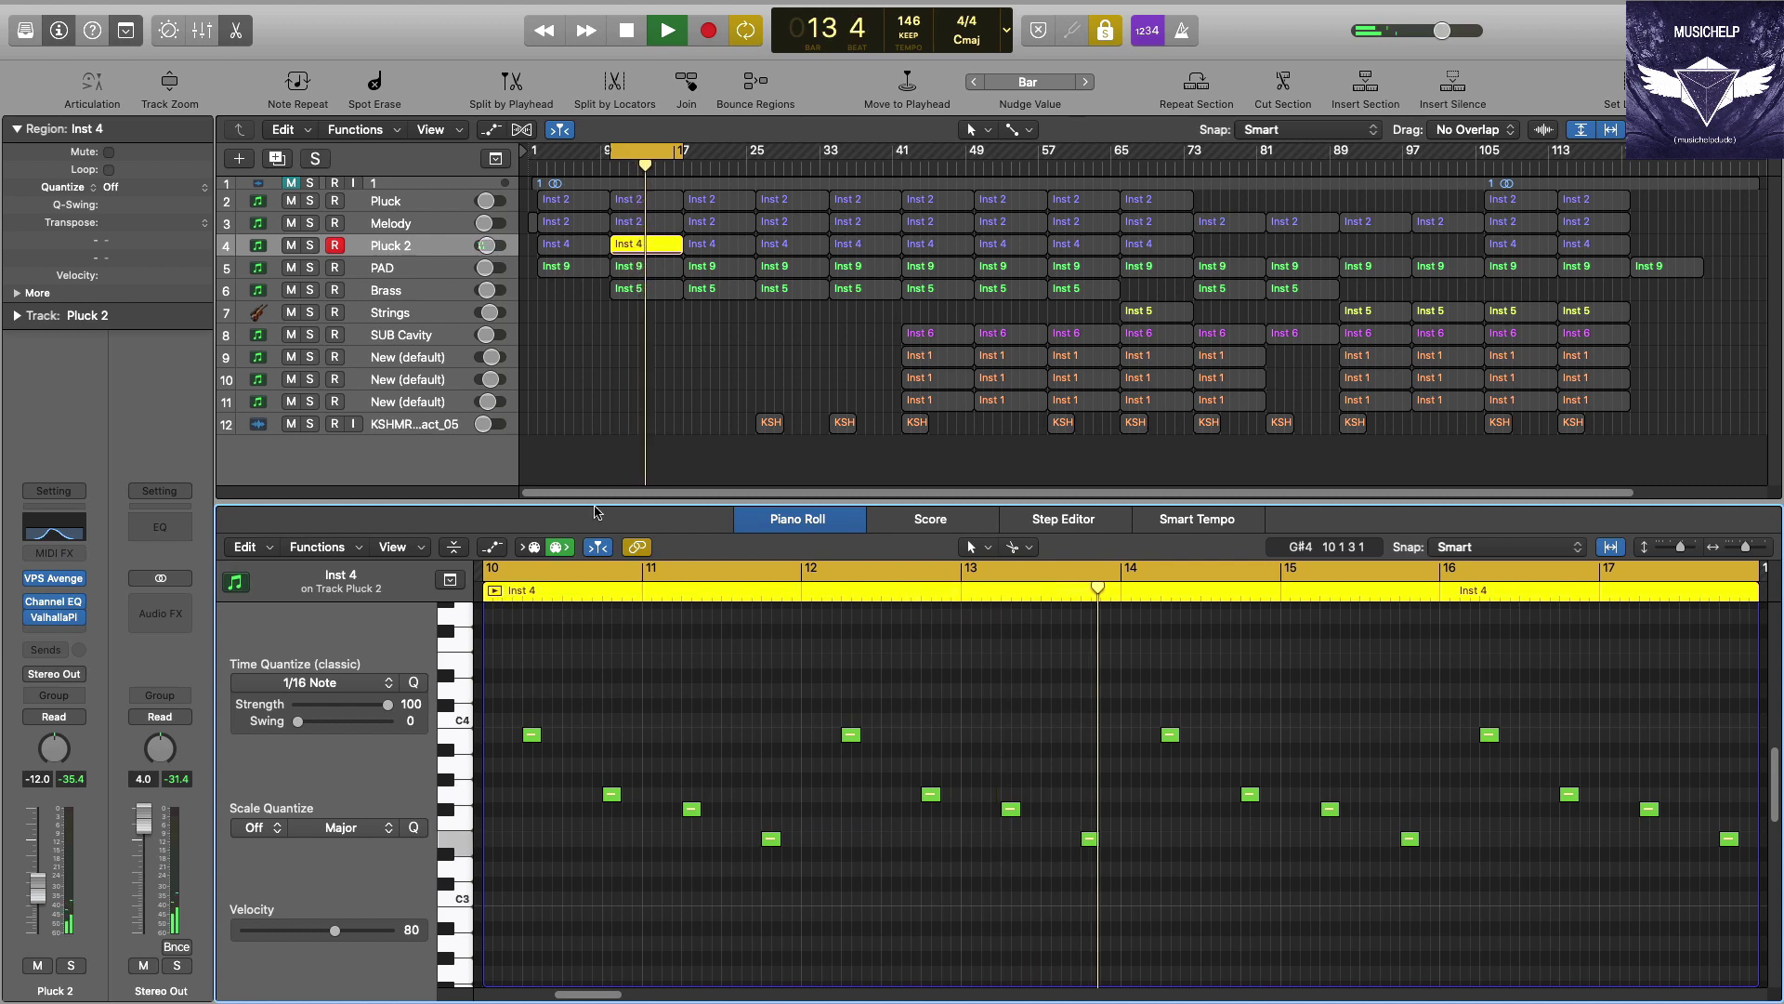
{"action": "left_click", "coordinate": [653, 205], "text": "shift"}
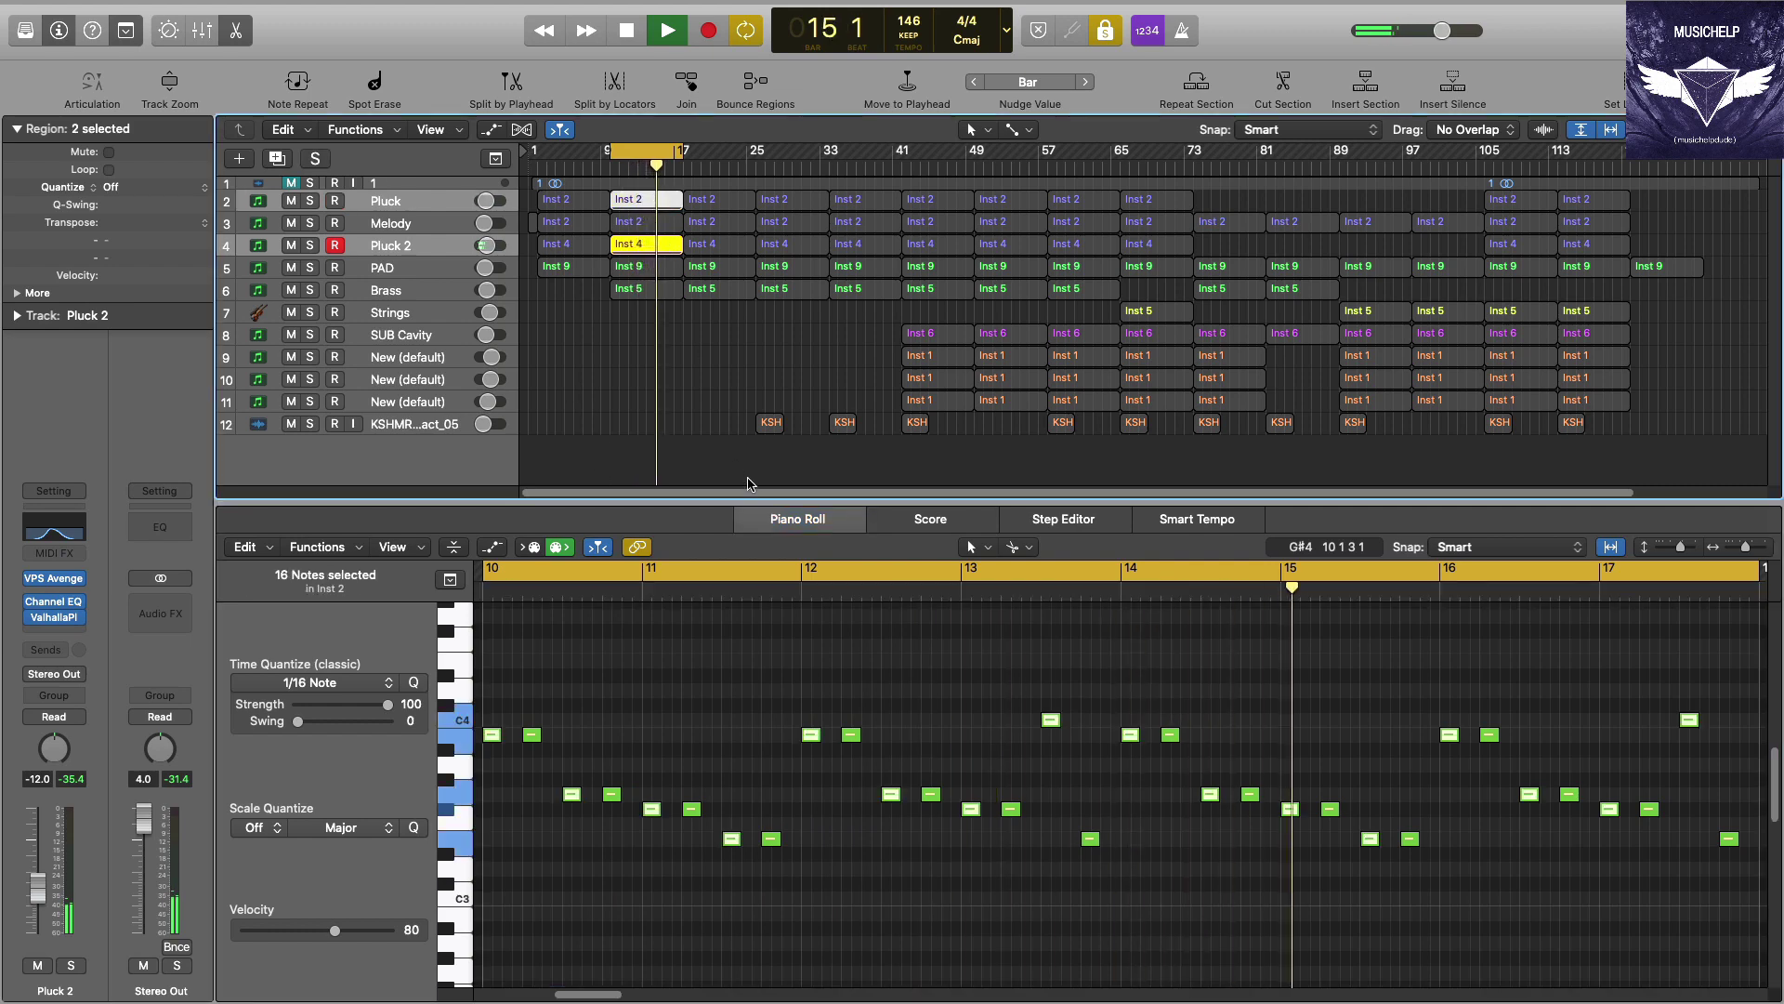
{"action": "key", "text": "ctrl+s"}
{"action": "left_click", "coordinate": [698, 389]}
{"action": "key", "text": "space"}
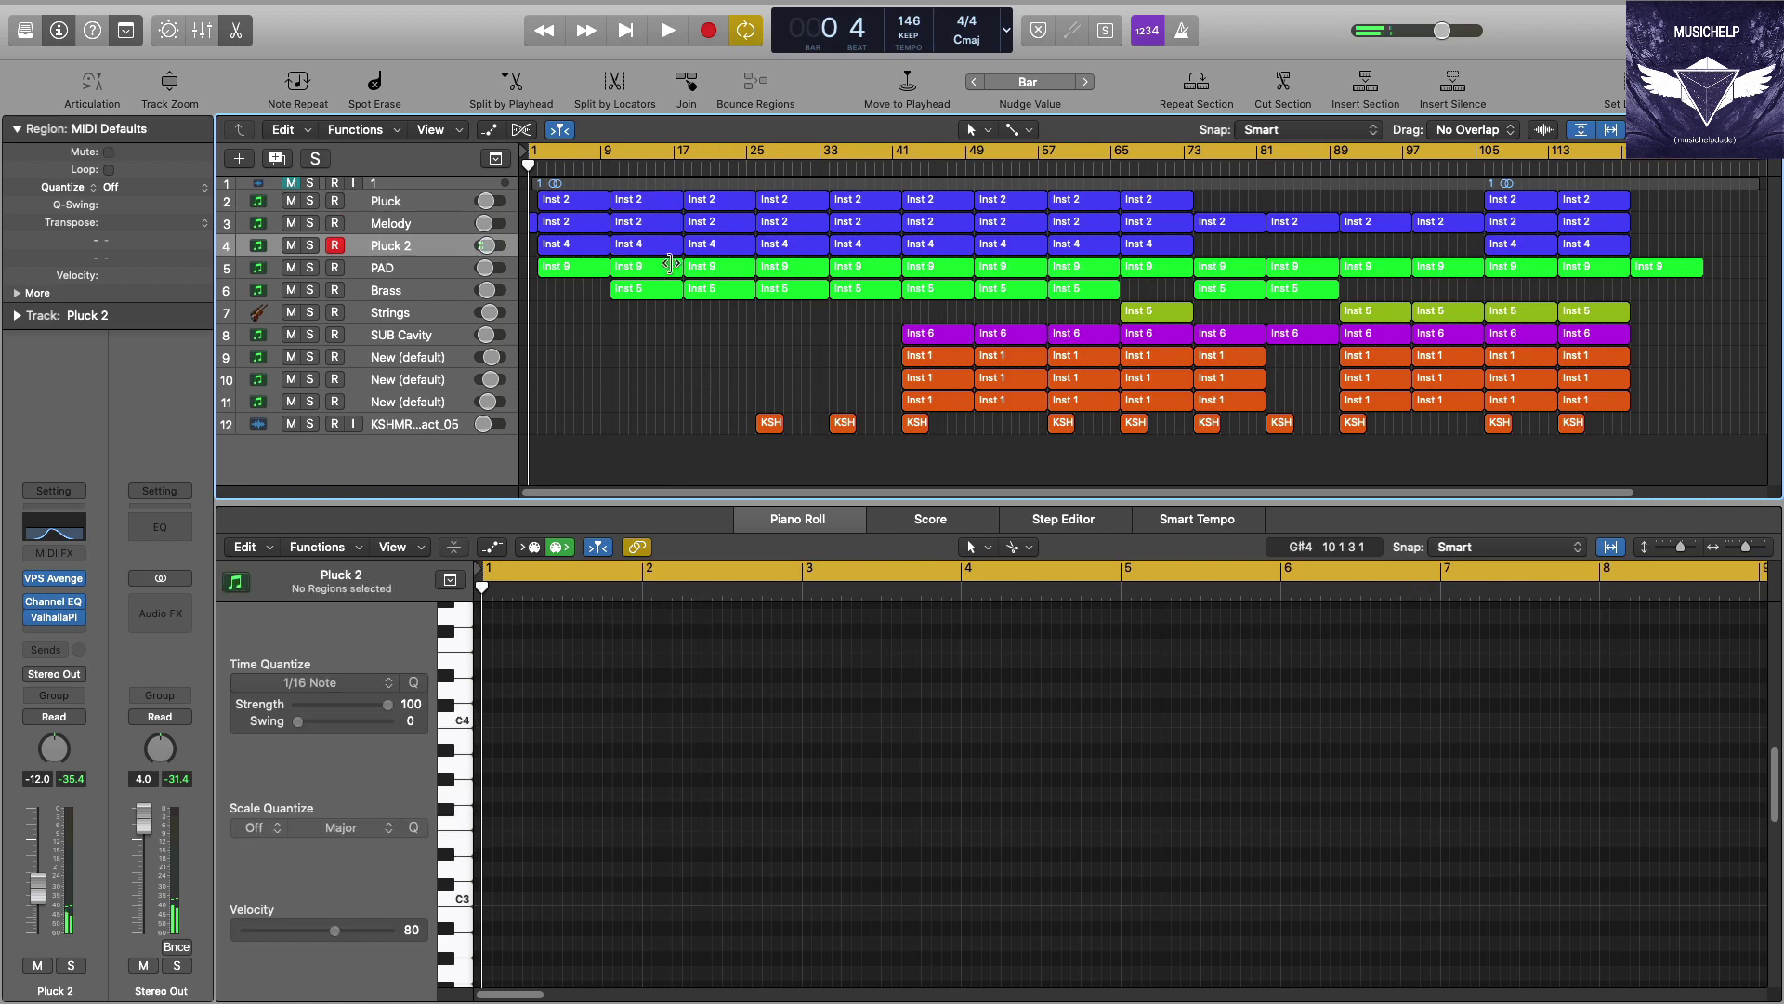
Step: Audition the first PAD region on its own and examine the track's Kickstart plug-in settings
{"action": "left_click", "coordinate": [573, 272]}
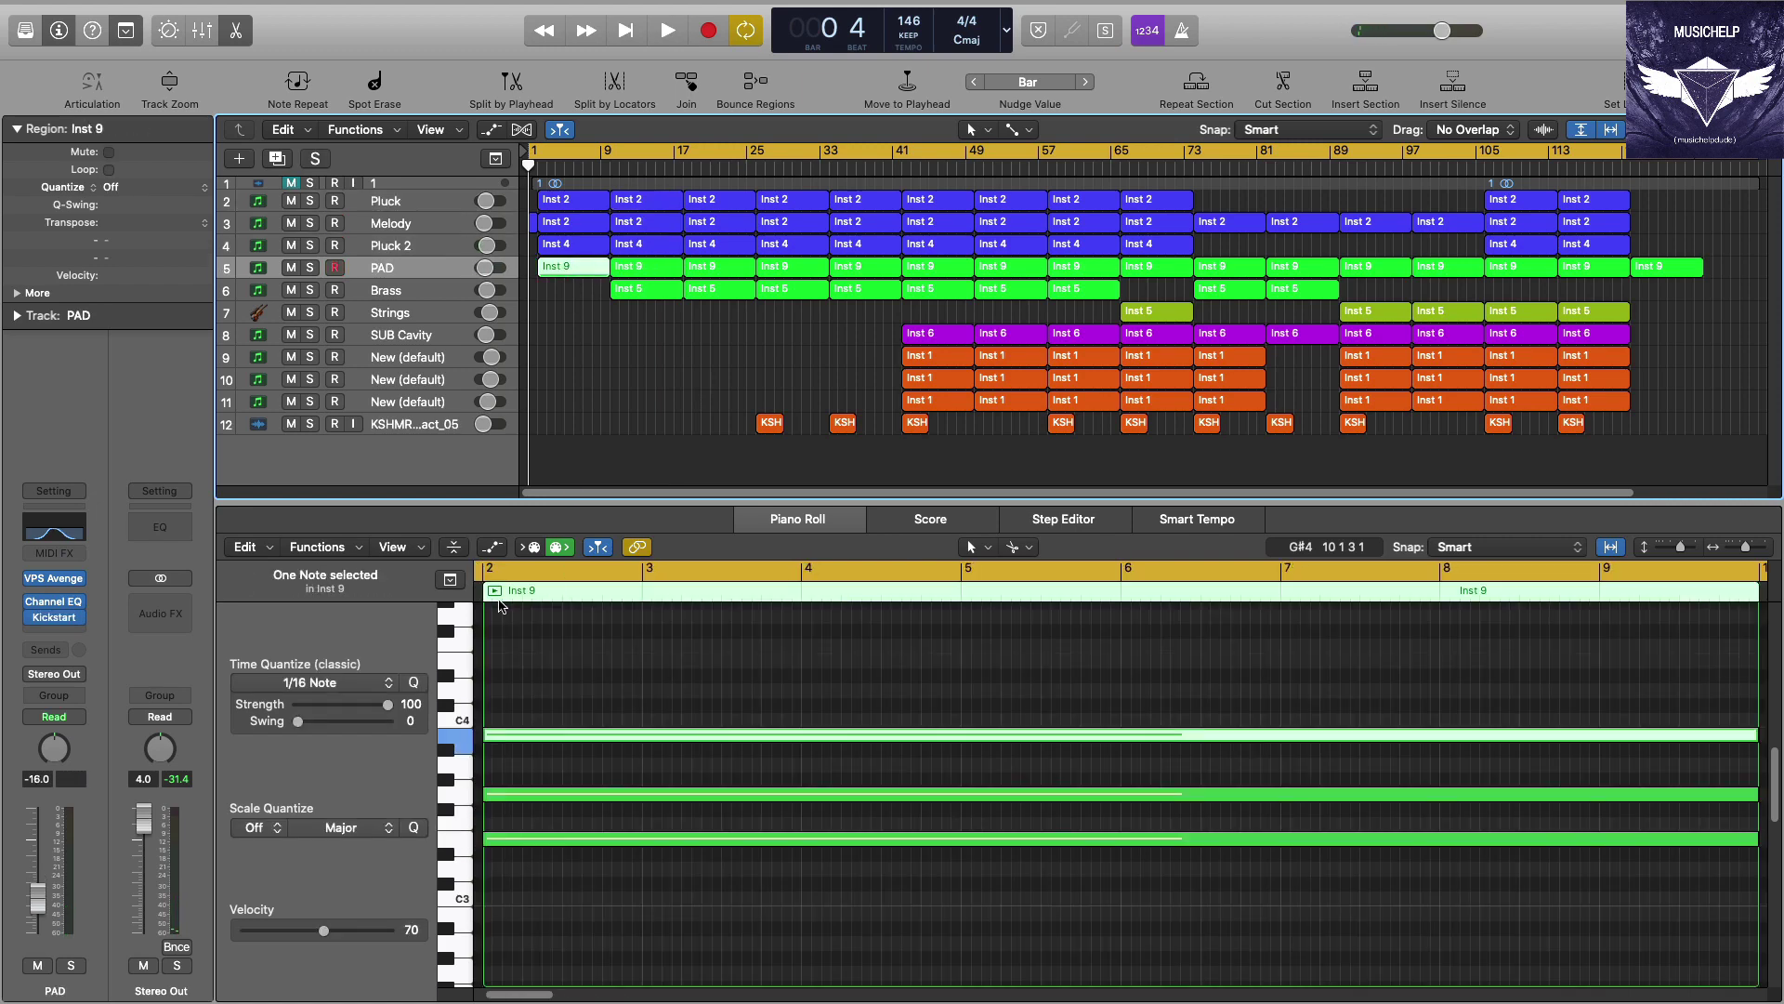
{"action": "key", "text": "ctrl+s"}
{"action": "key", "text": "space"}
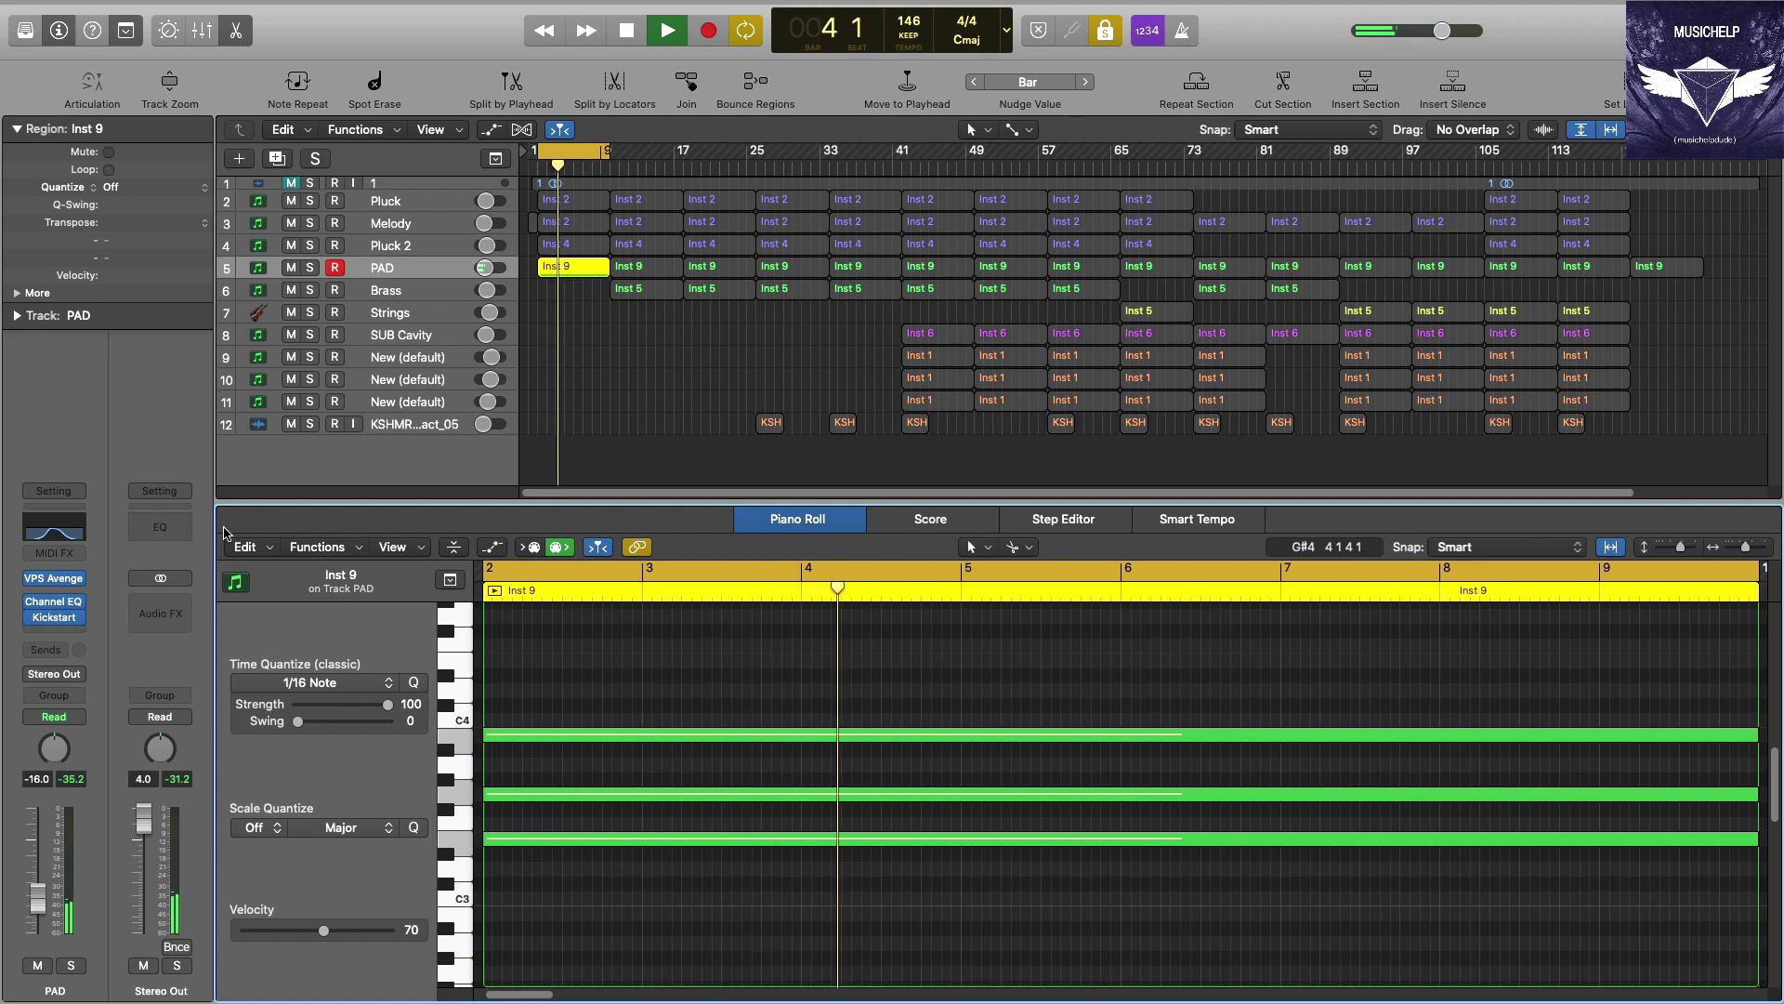
{"action": "left_click", "coordinate": [53, 617]}
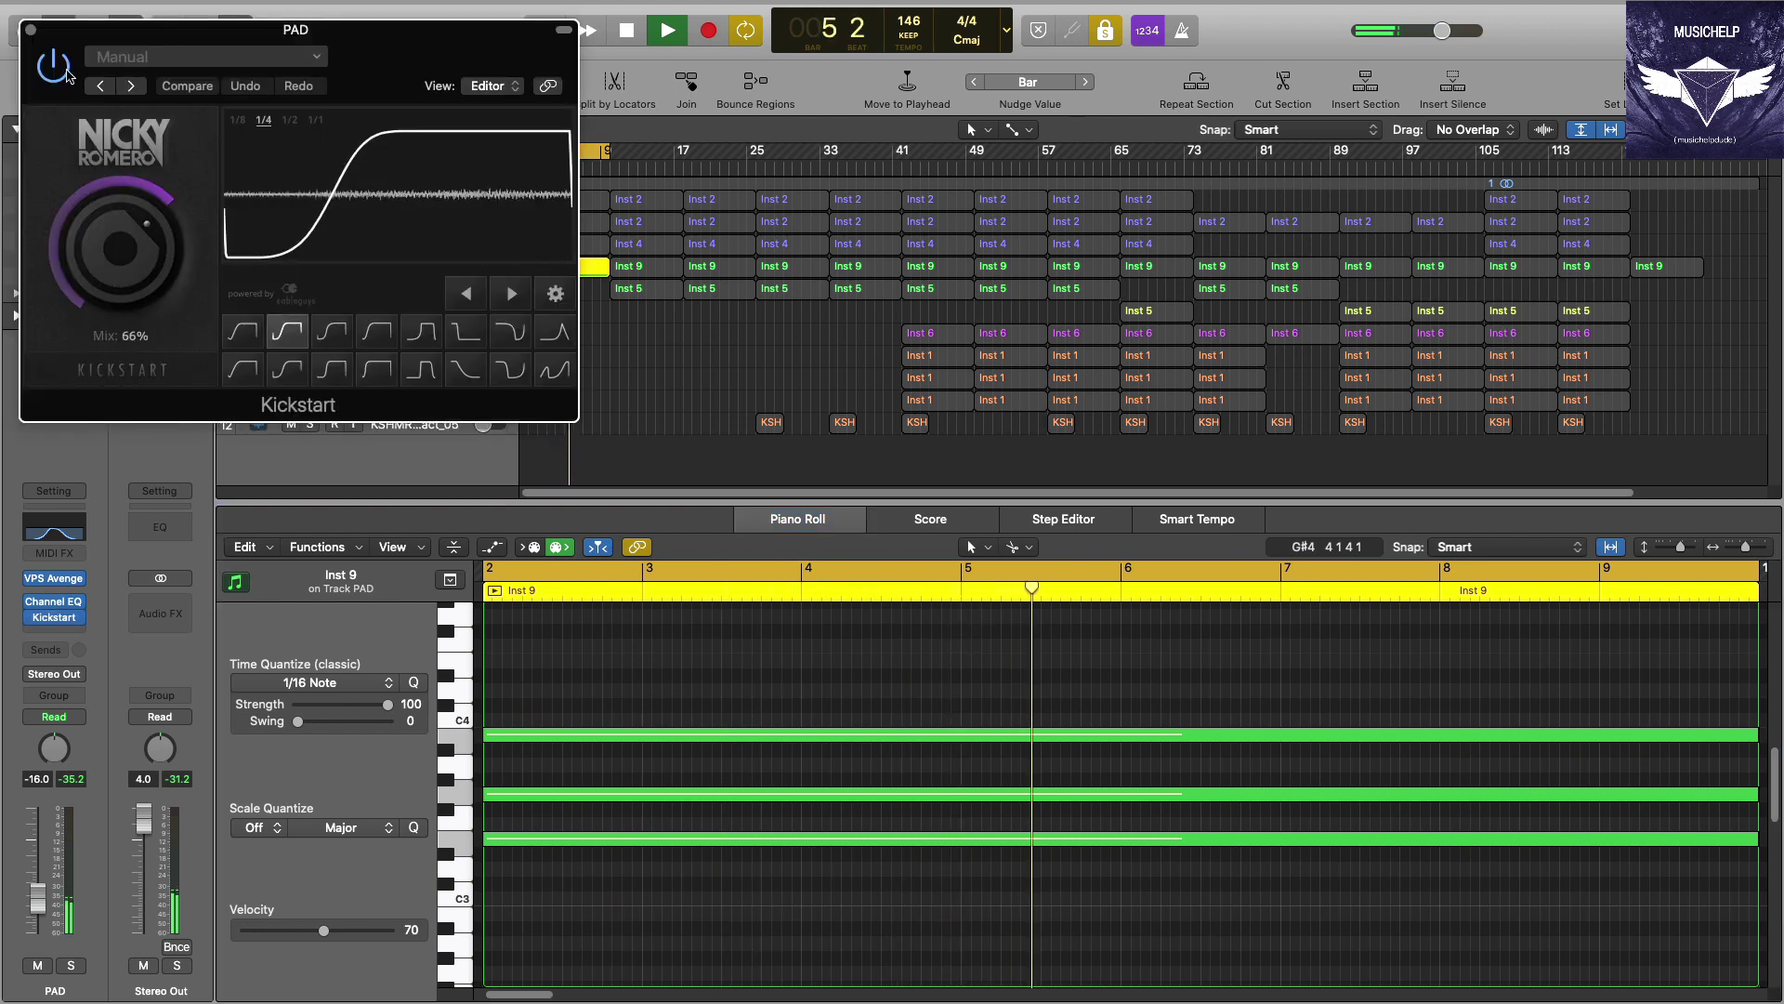
{"action": "left_click", "coordinate": [28, 31]}
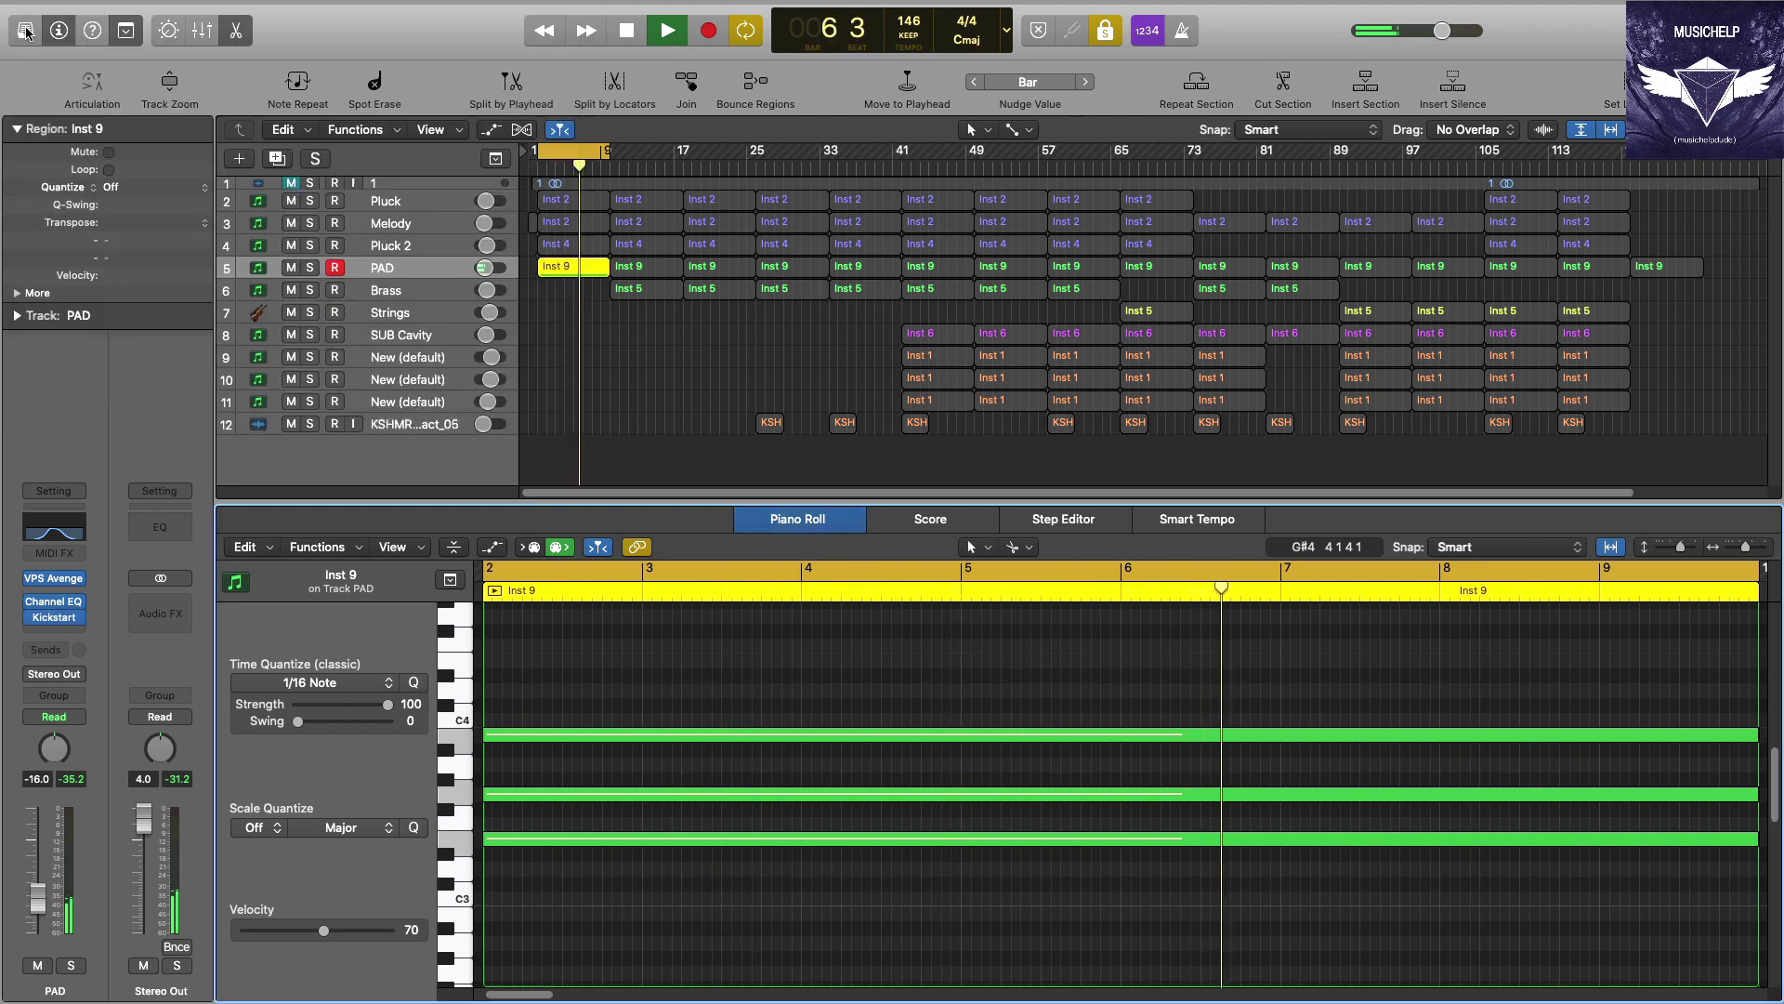
Step: Audition the first Brass region on its own, viewing its chords in the Piano Roll
{"action": "left_click", "coordinate": [648, 296]}
{"action": "key", "text": "space"}
{"action": "left_click", "coordinate": [499, 595]}
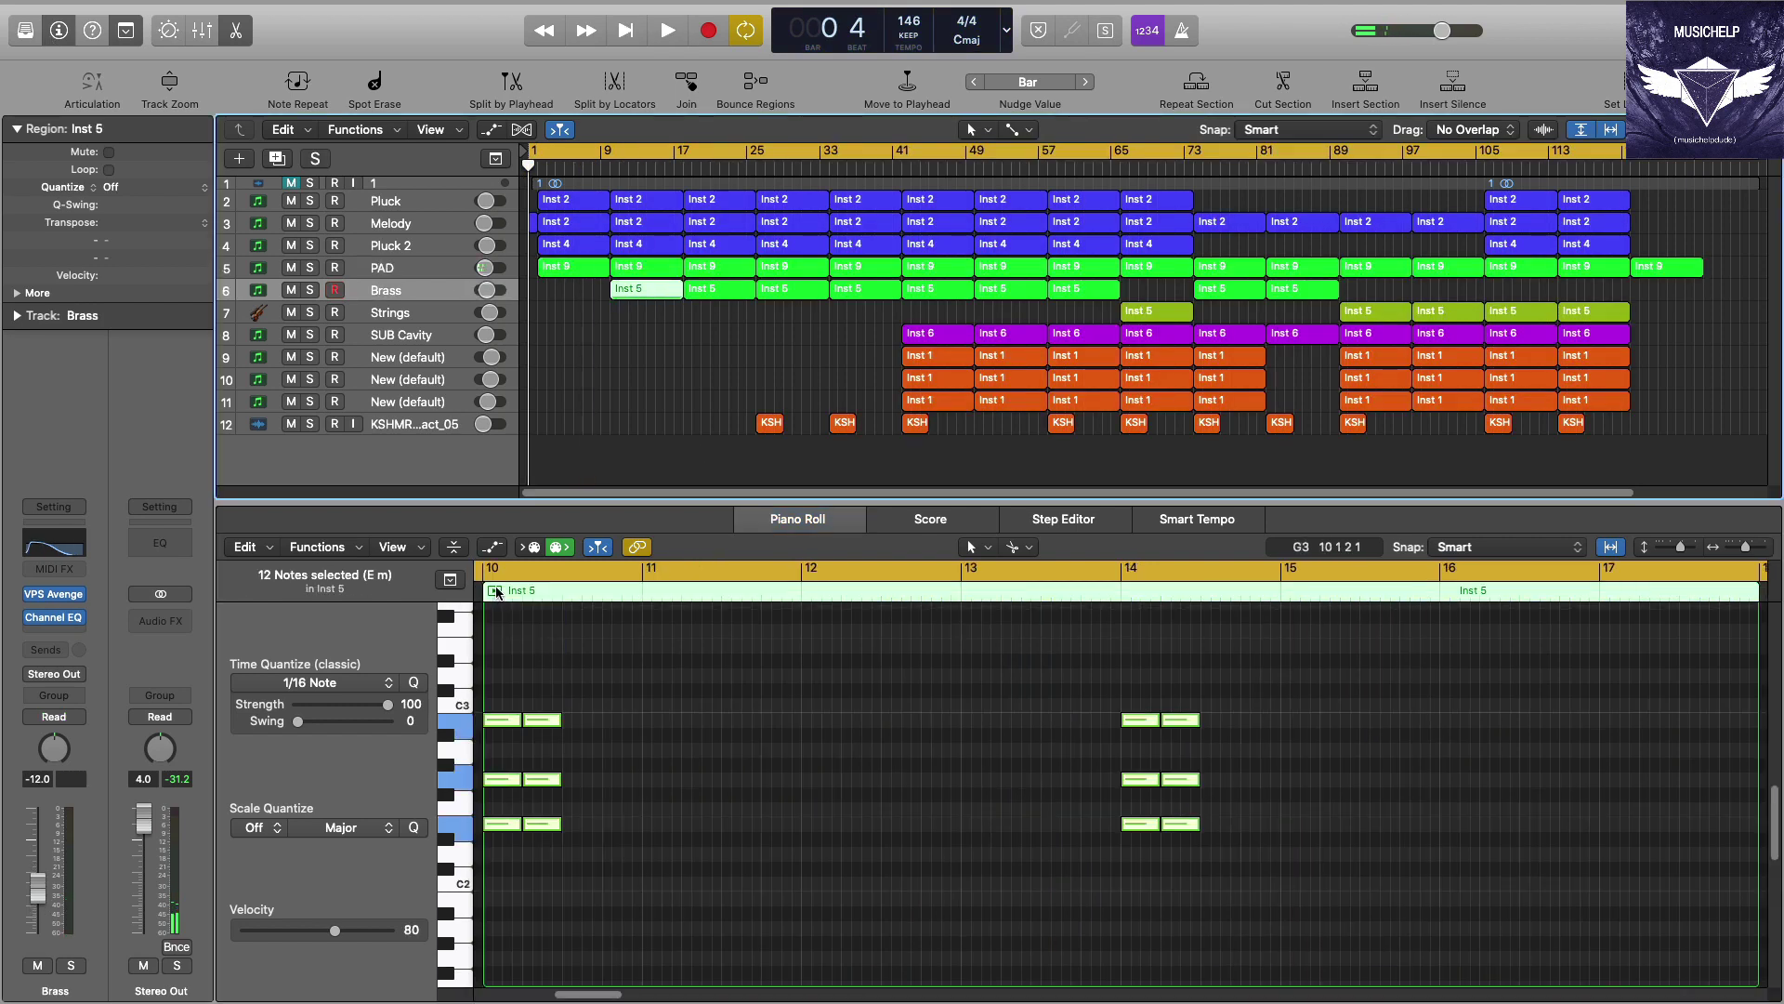
{"action": "key", "text": "space"}
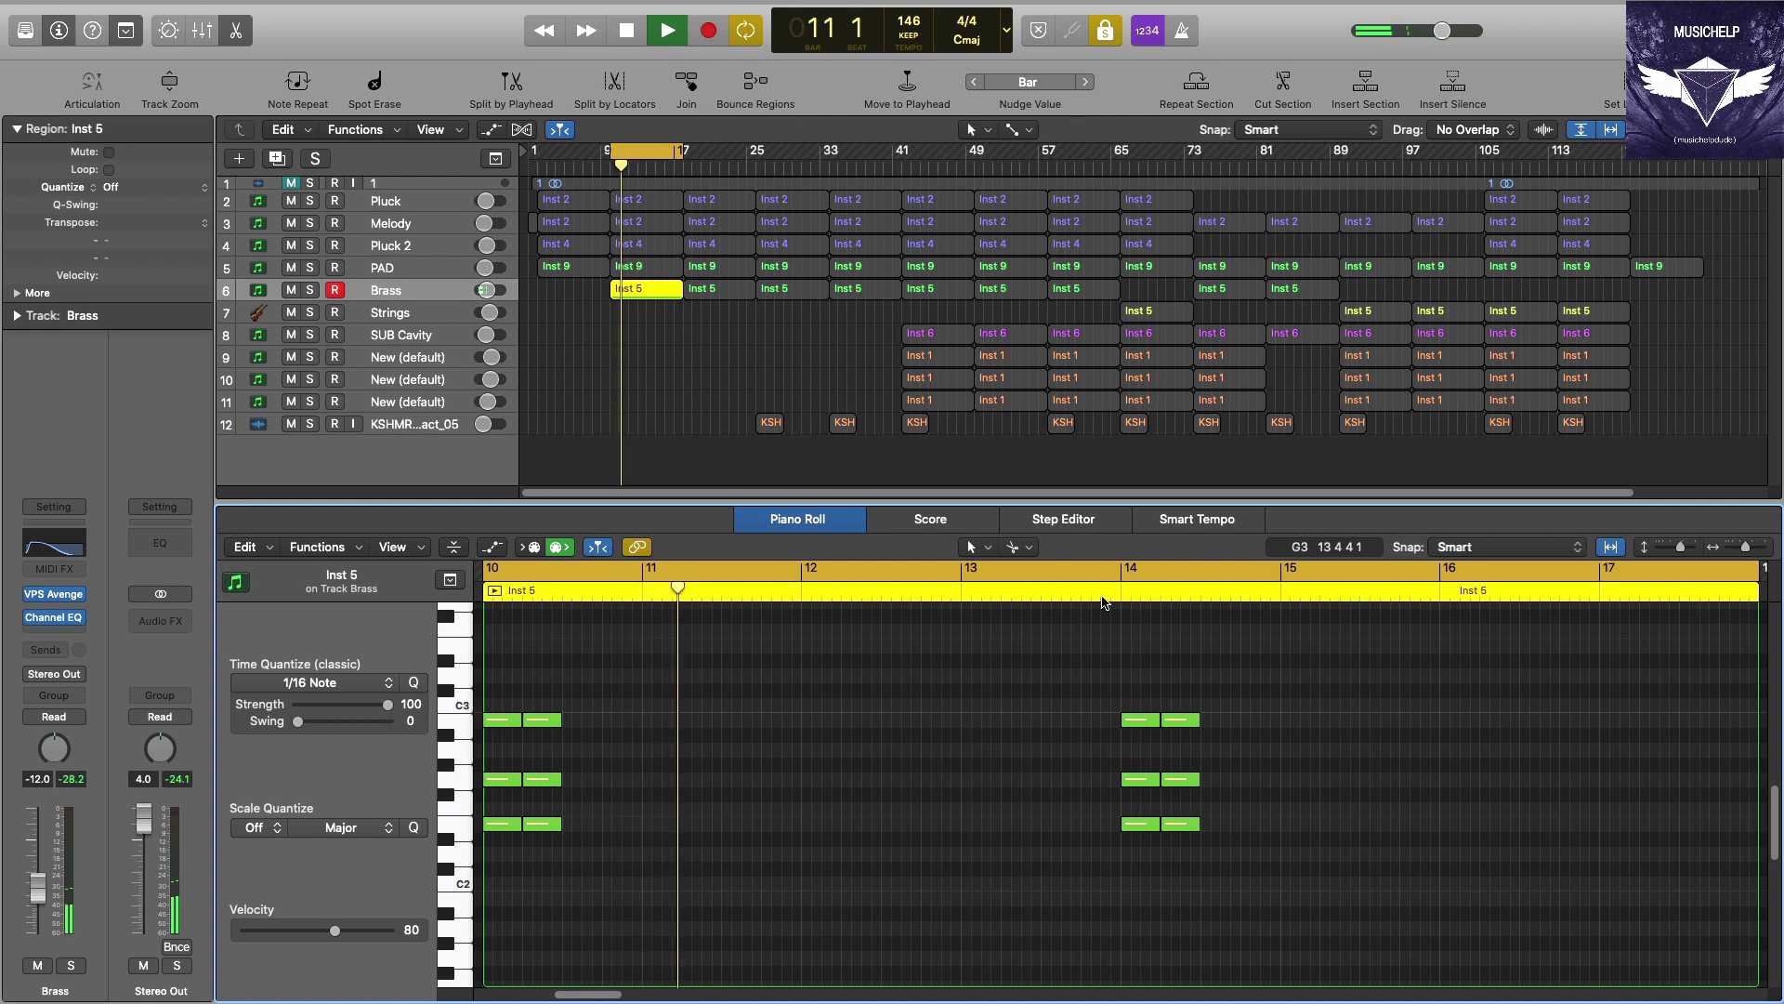
{"action": "left_click", "coordinate": [1121, 568]}
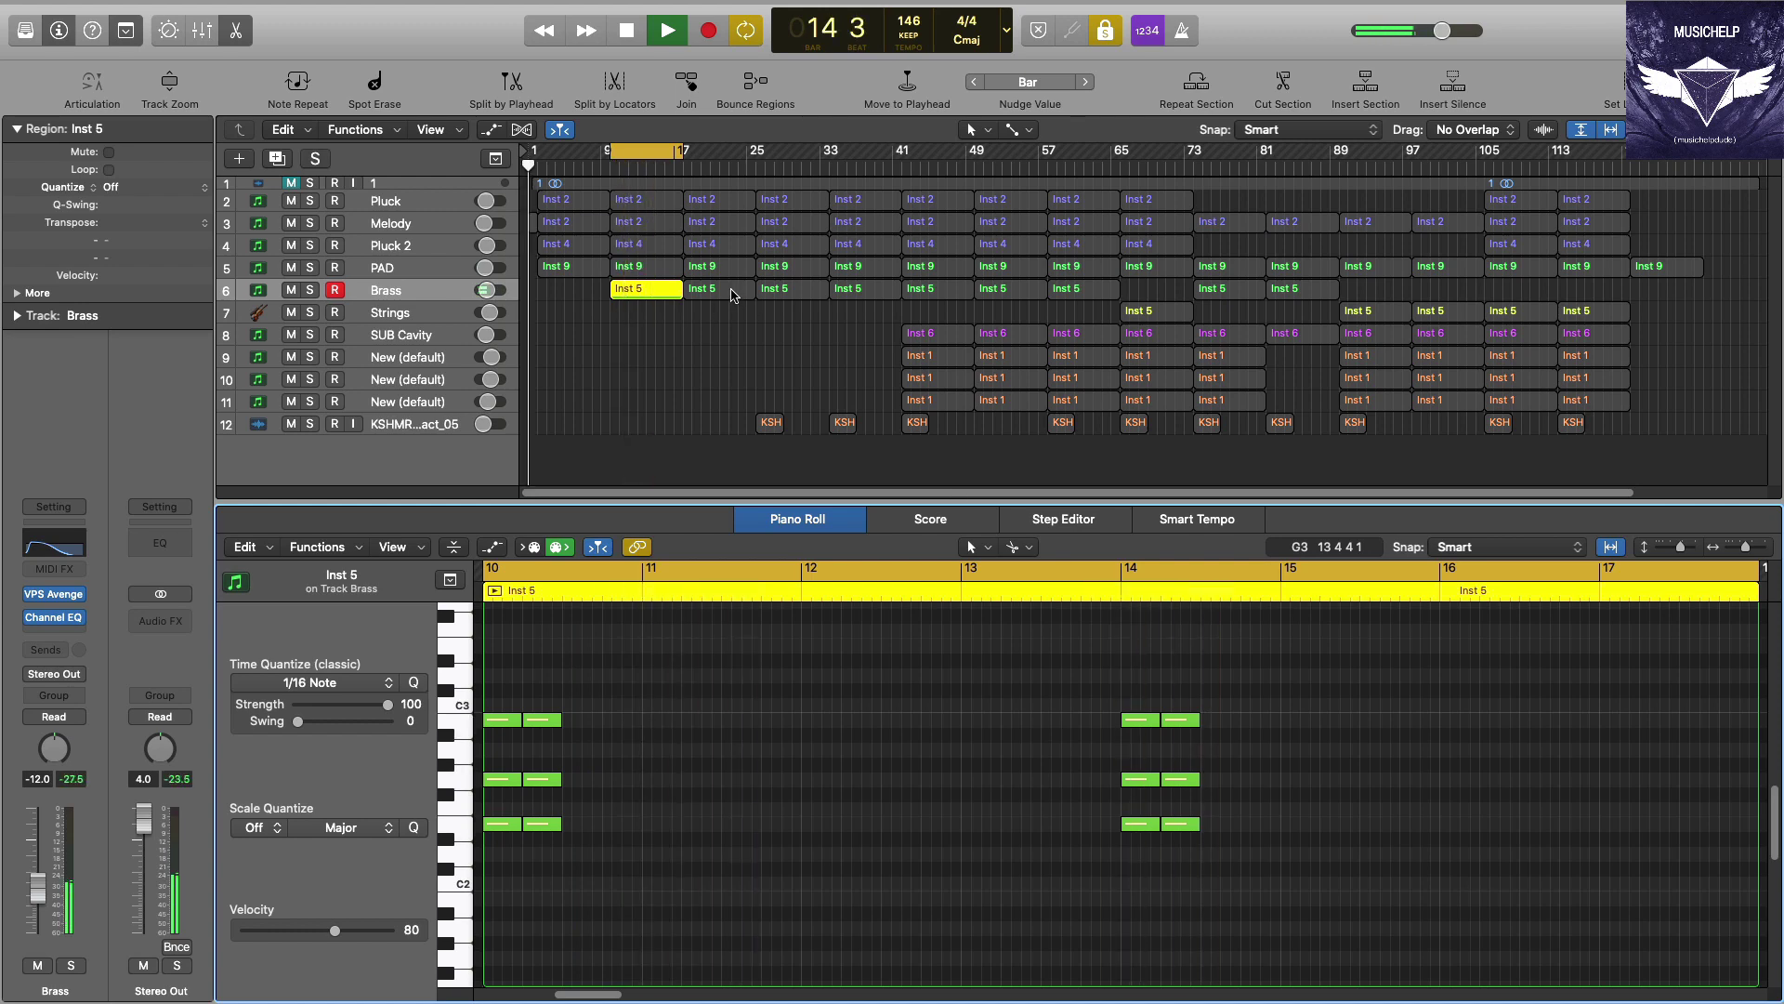
{"action": "key", "text": "space"}
Step: Audition the first SUB Cavity region with its low notes in view and examine the track's Kickstart settings
{"action": "key", "text": "ctrl+s"}
{"action": "left_click", "coordinate": [925, 336]}
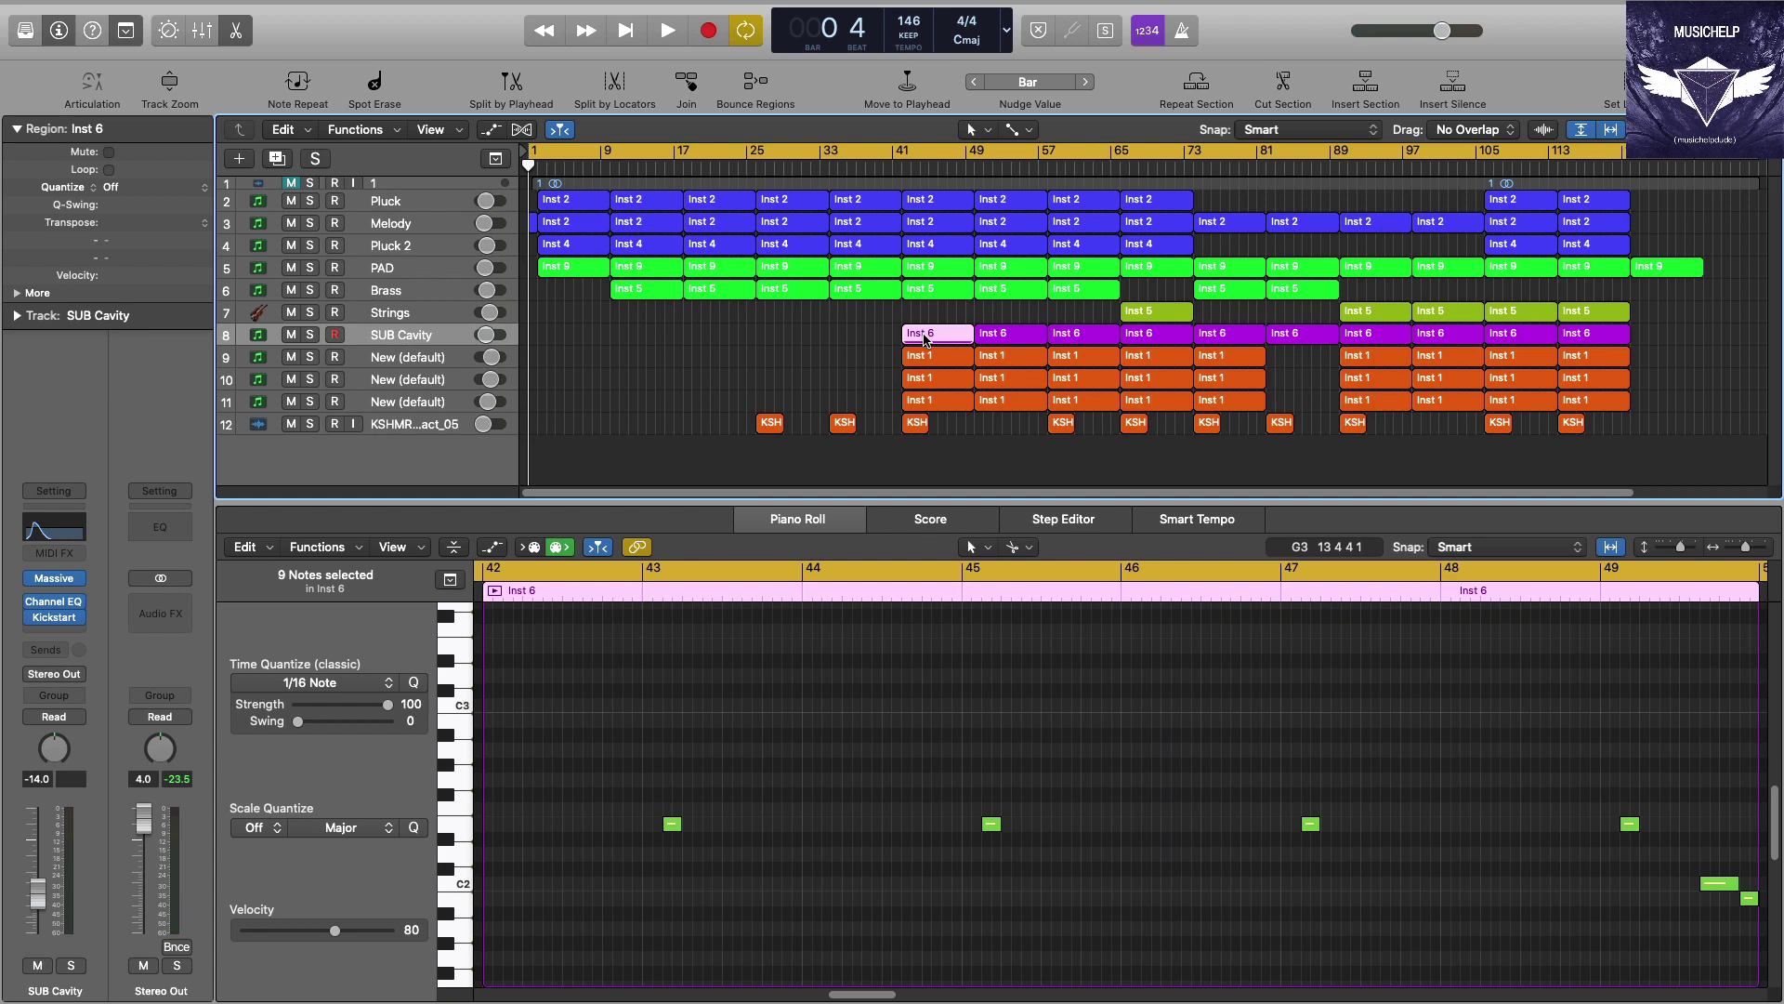
{"action": "scroll", "coordinate": [763, 595], "scroll_direction": "down", "scroll_amount": 5}
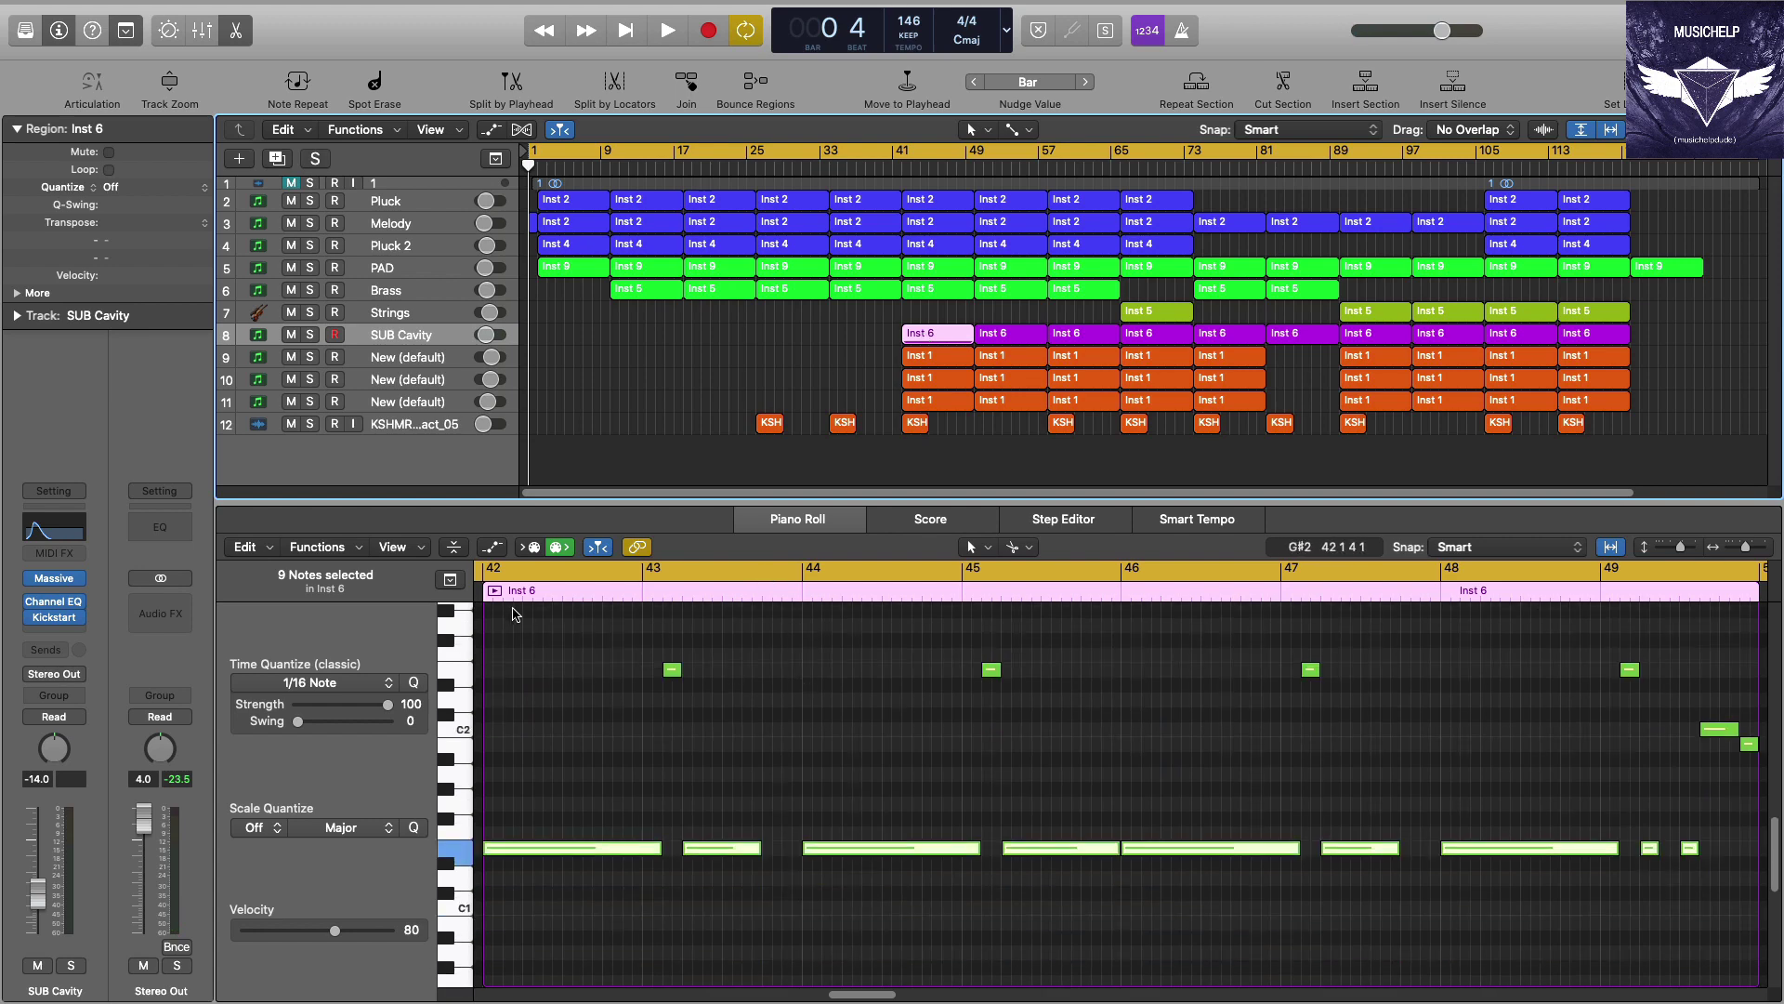
{"action": "key", "text": "ctrl+s"}
{"action": "key", "text": "super+u"}
{"action": "key", "text": "space"}
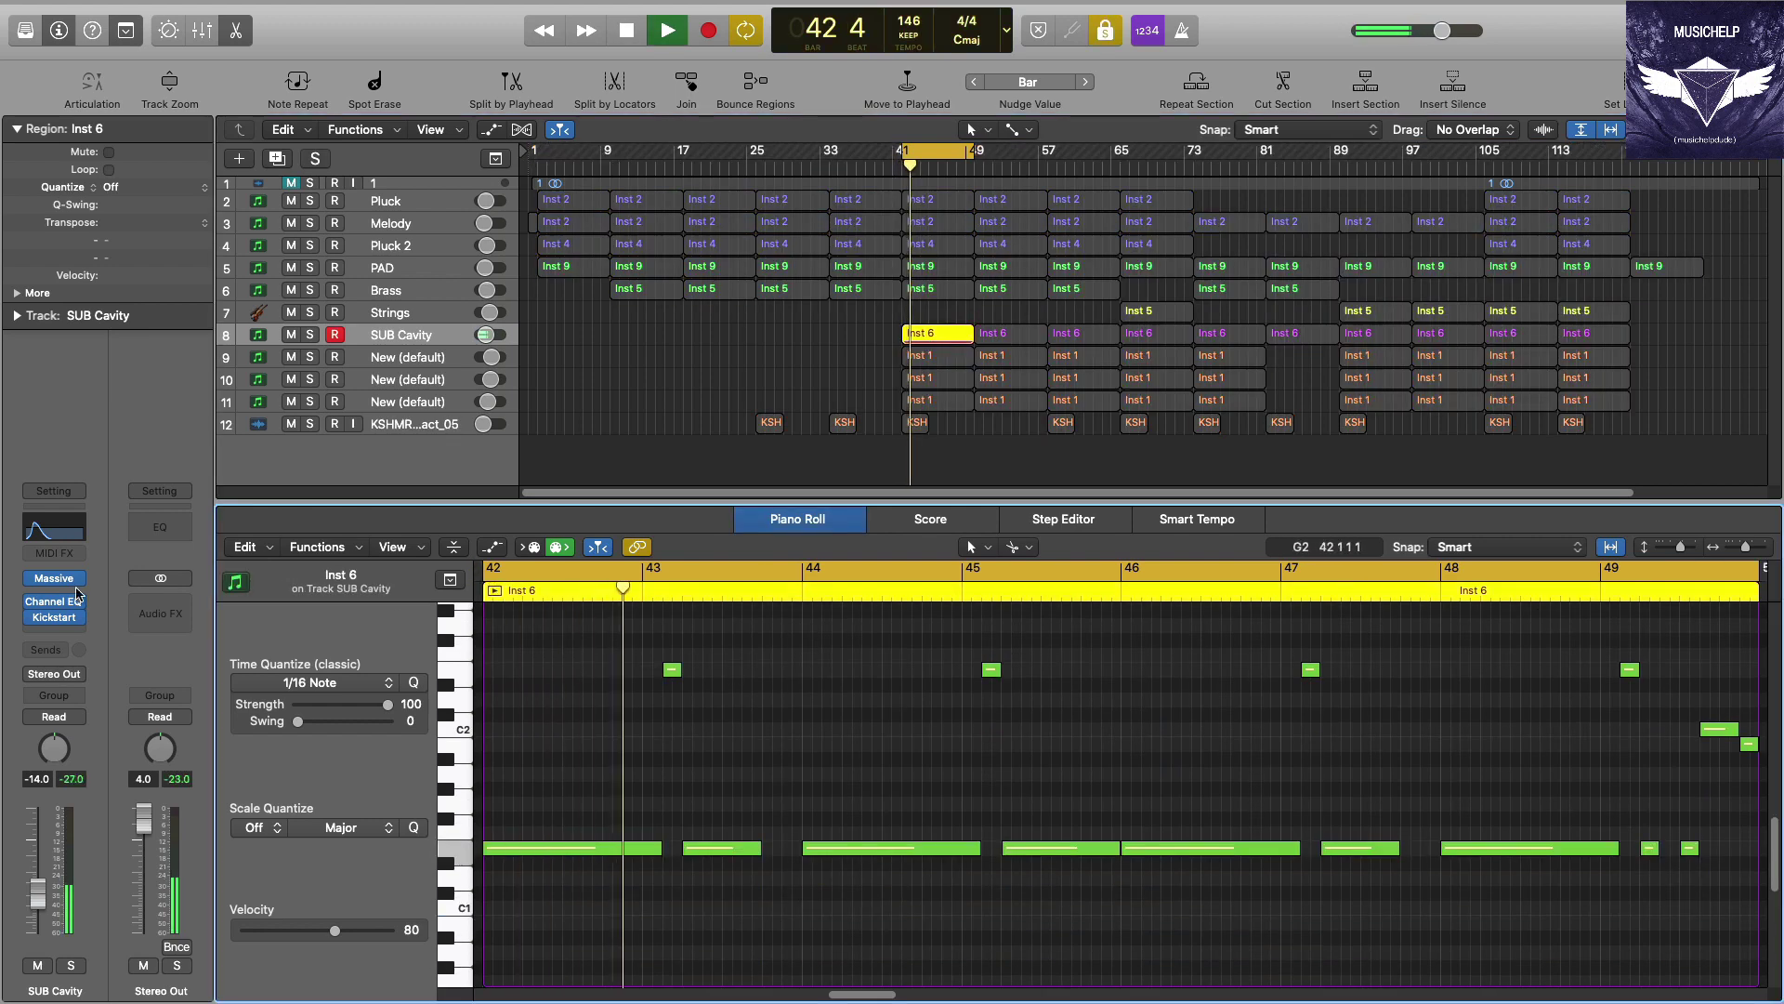
{"action": "left_click", "coordinate": [70, 610]}
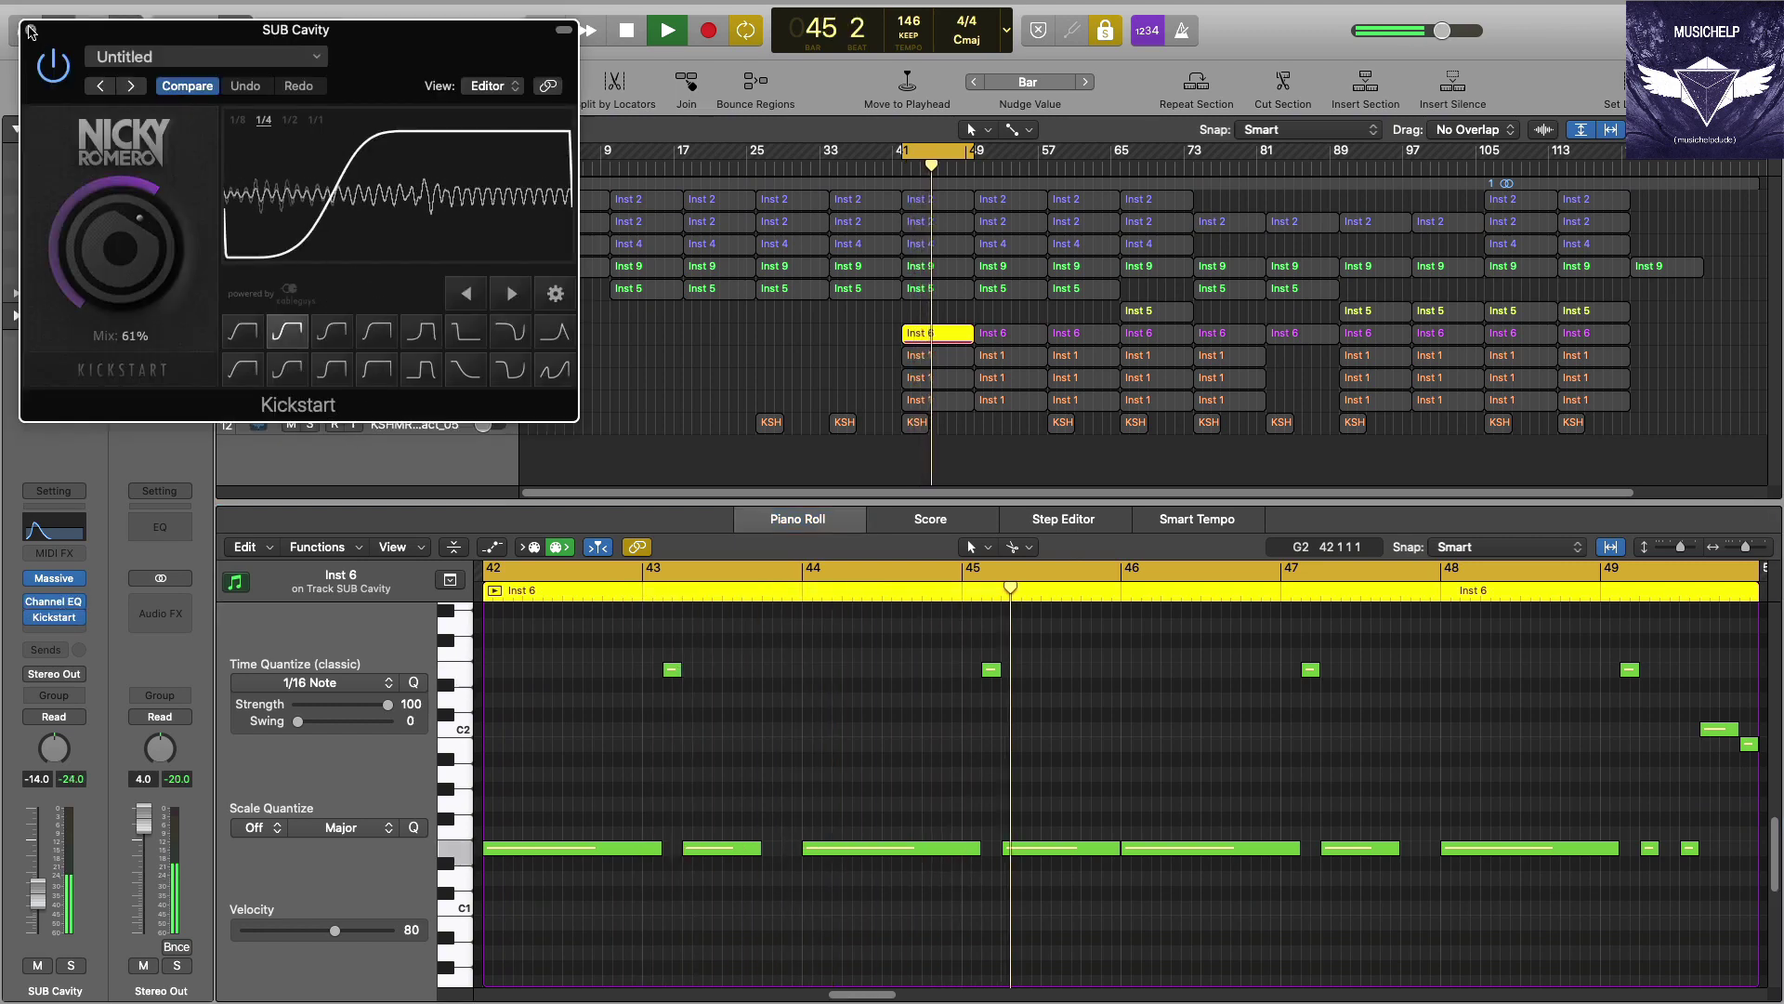
{"action": "key", "text": "super+w"}
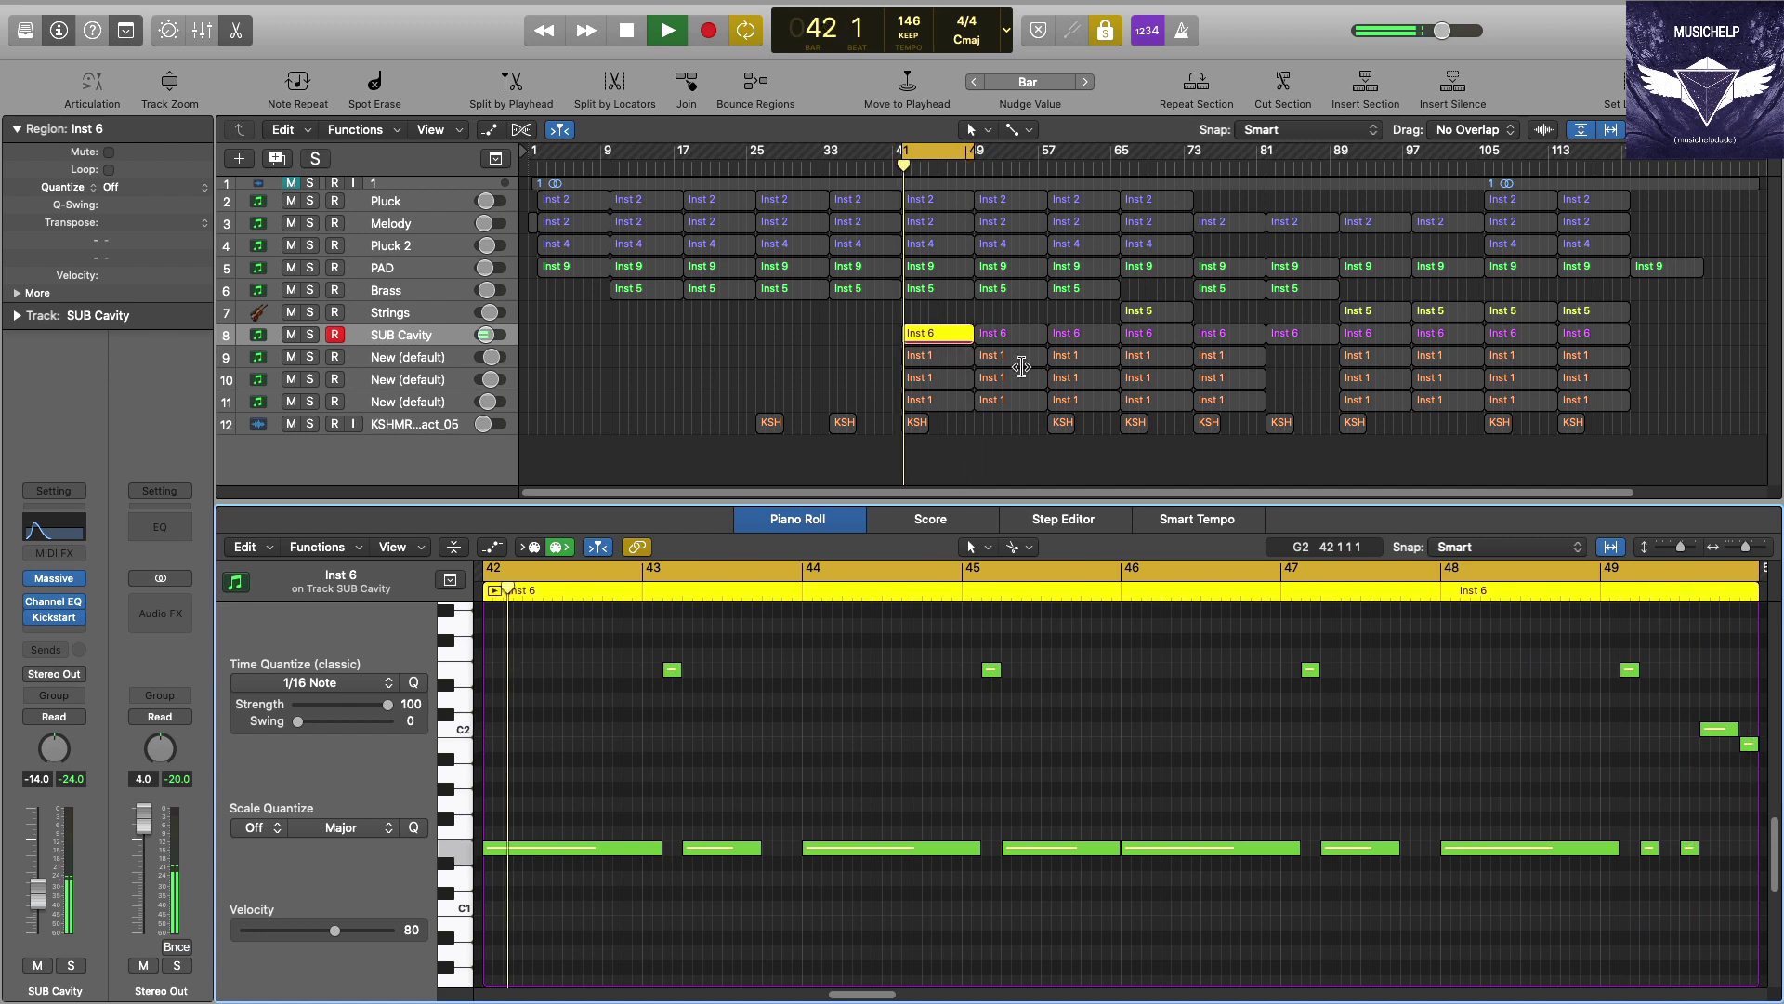
{"action": "key", "text": "space"}
Step: Audition the first kick region on track 9 on its own and view its note pattern
{"action": "left_click", "coordinate": [941, 357]}
{"action": "key", "text": "ctrl+s"}
{"action": "key", "text": "shift+space"}
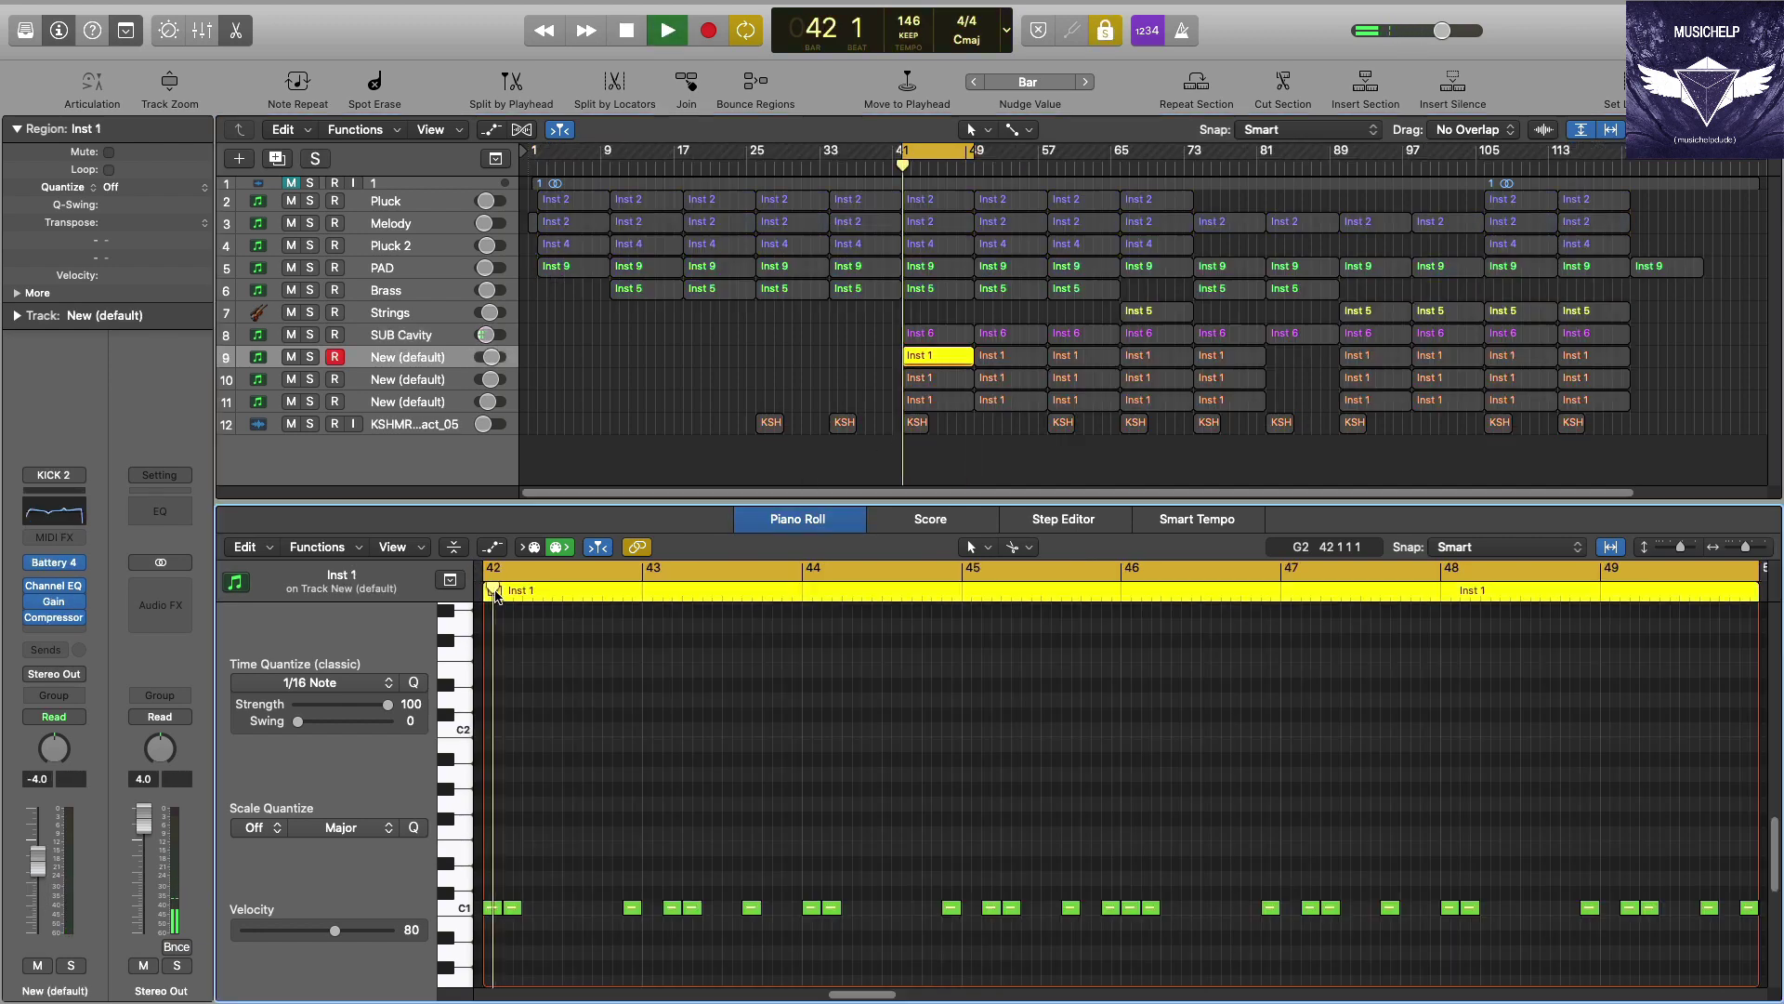
{"action": "scroll", "coordinate": [705, 640], "scroll_direction": "down", "scroll_amount": 1}
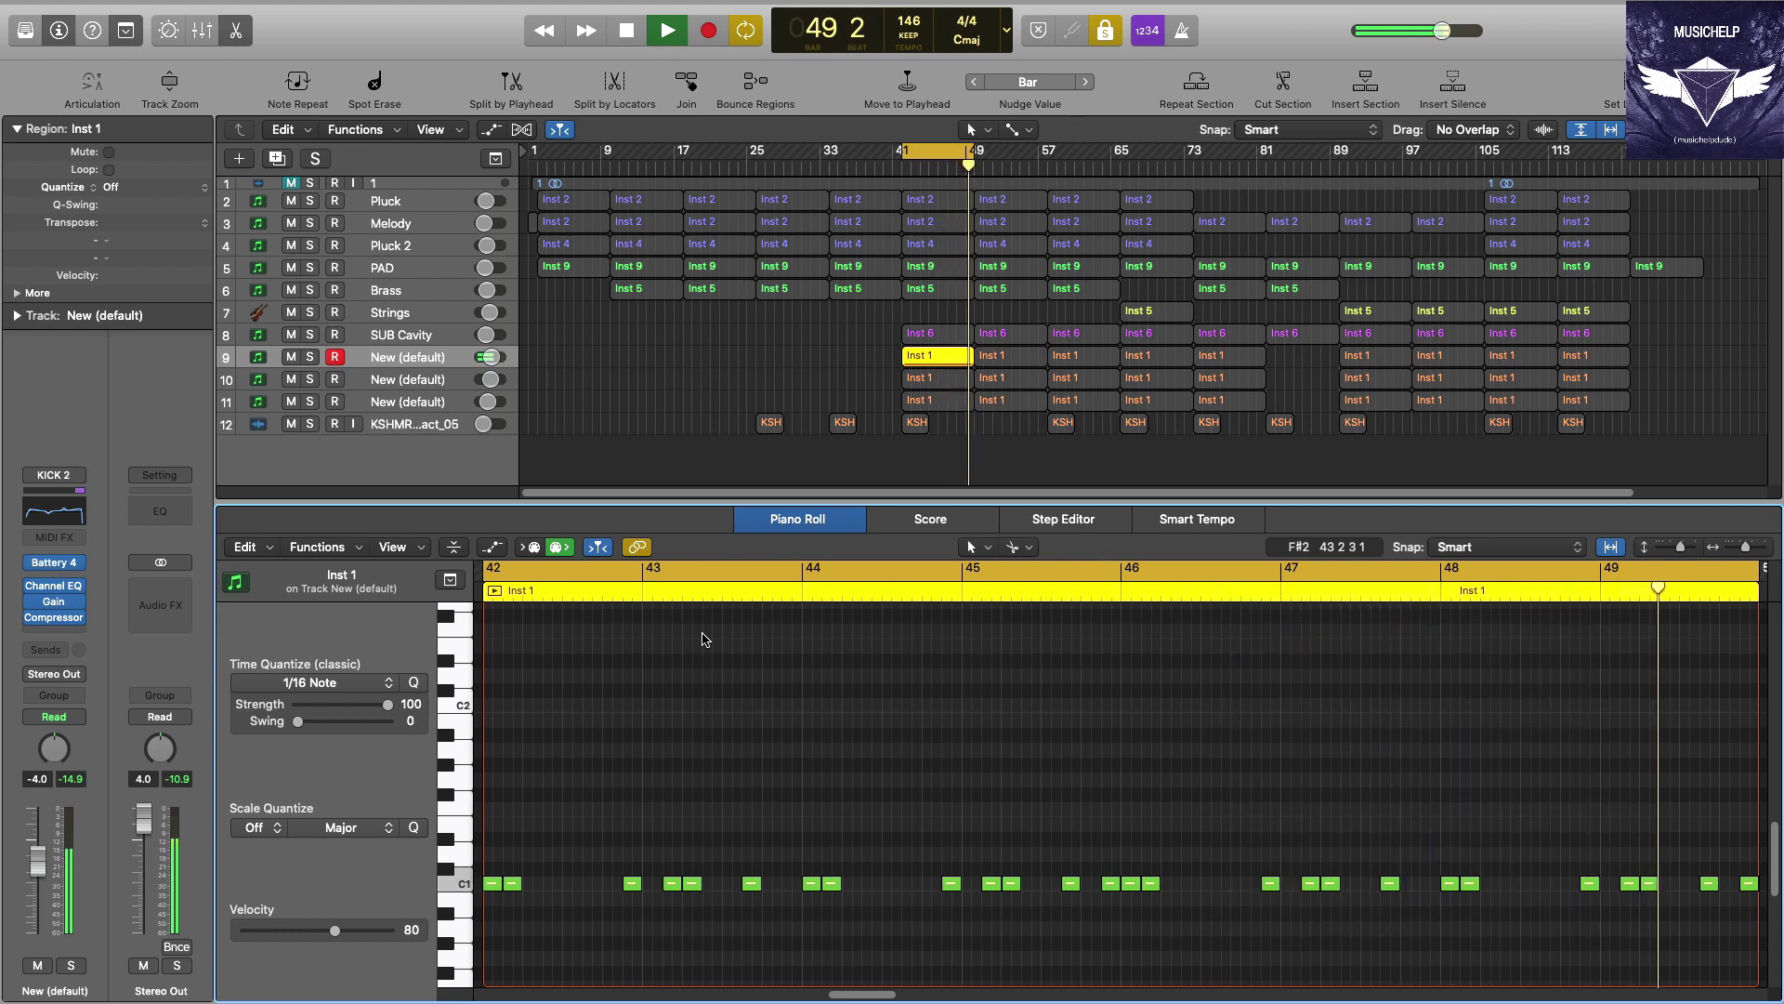
{"action": "key", "text": "space"}
Step: Audition the first snare region on track 10 on its own and view its note pattern
{"action": "left_click", "coordinate": [953, 380]}
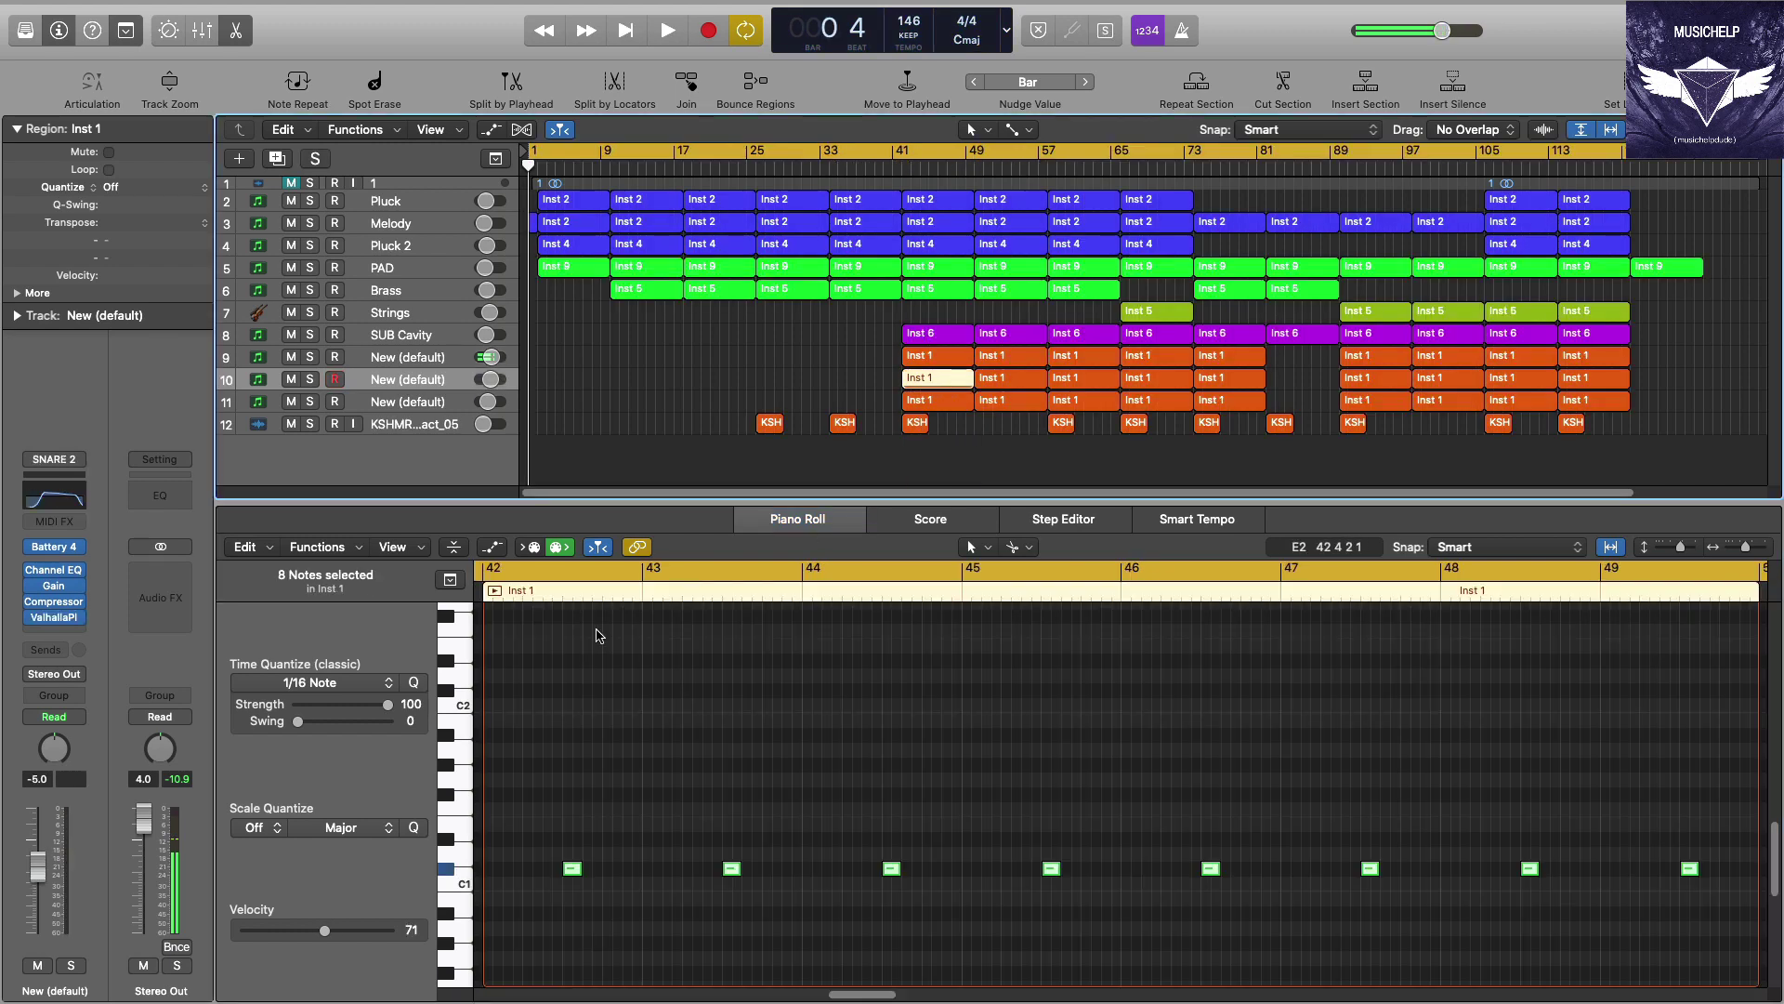
{"action": "left_click", "coordinate": [493, 591]}
{"action": "key", "text": "ctrl+s"}
{"action": "key", "text": "shift+Return"}
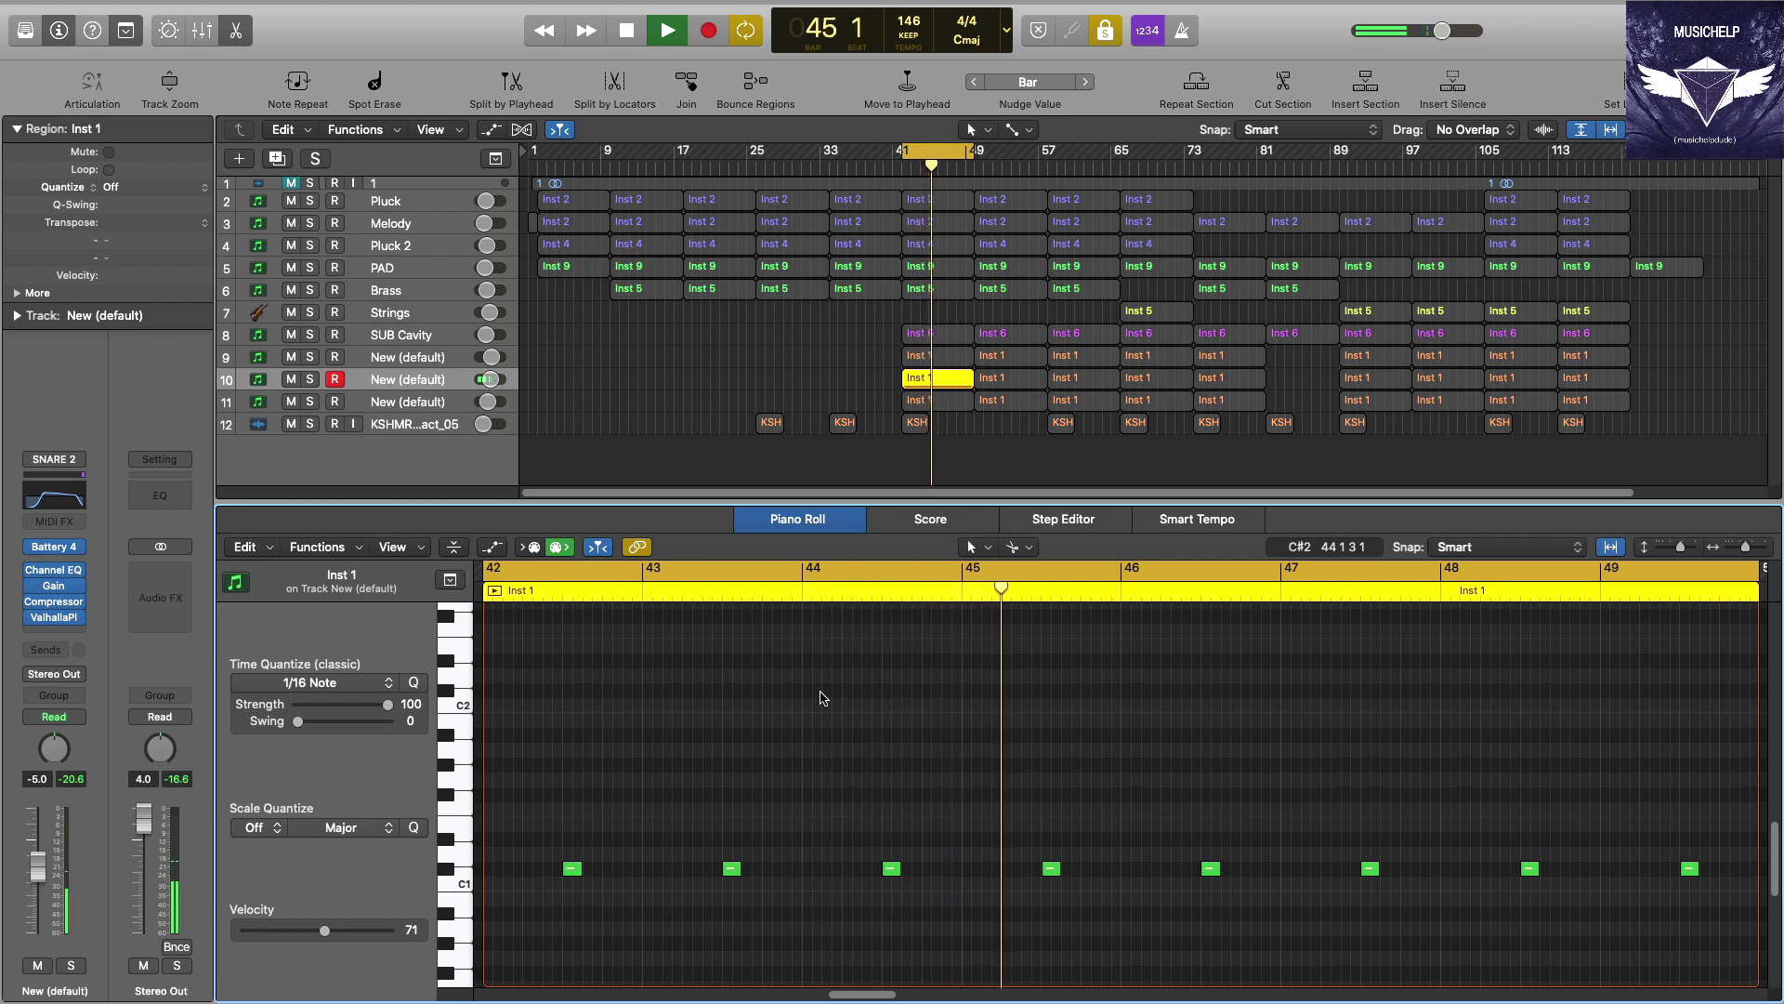
{"action": "key", "text": "space"}
Step: Audition the first hi-hat region on track 11 on its own and view its note pattern
{"action": "key", "text": "Return"}
{"action": "key", "text": "ctrl+s"}
{"action": "key", "text": "Down"}
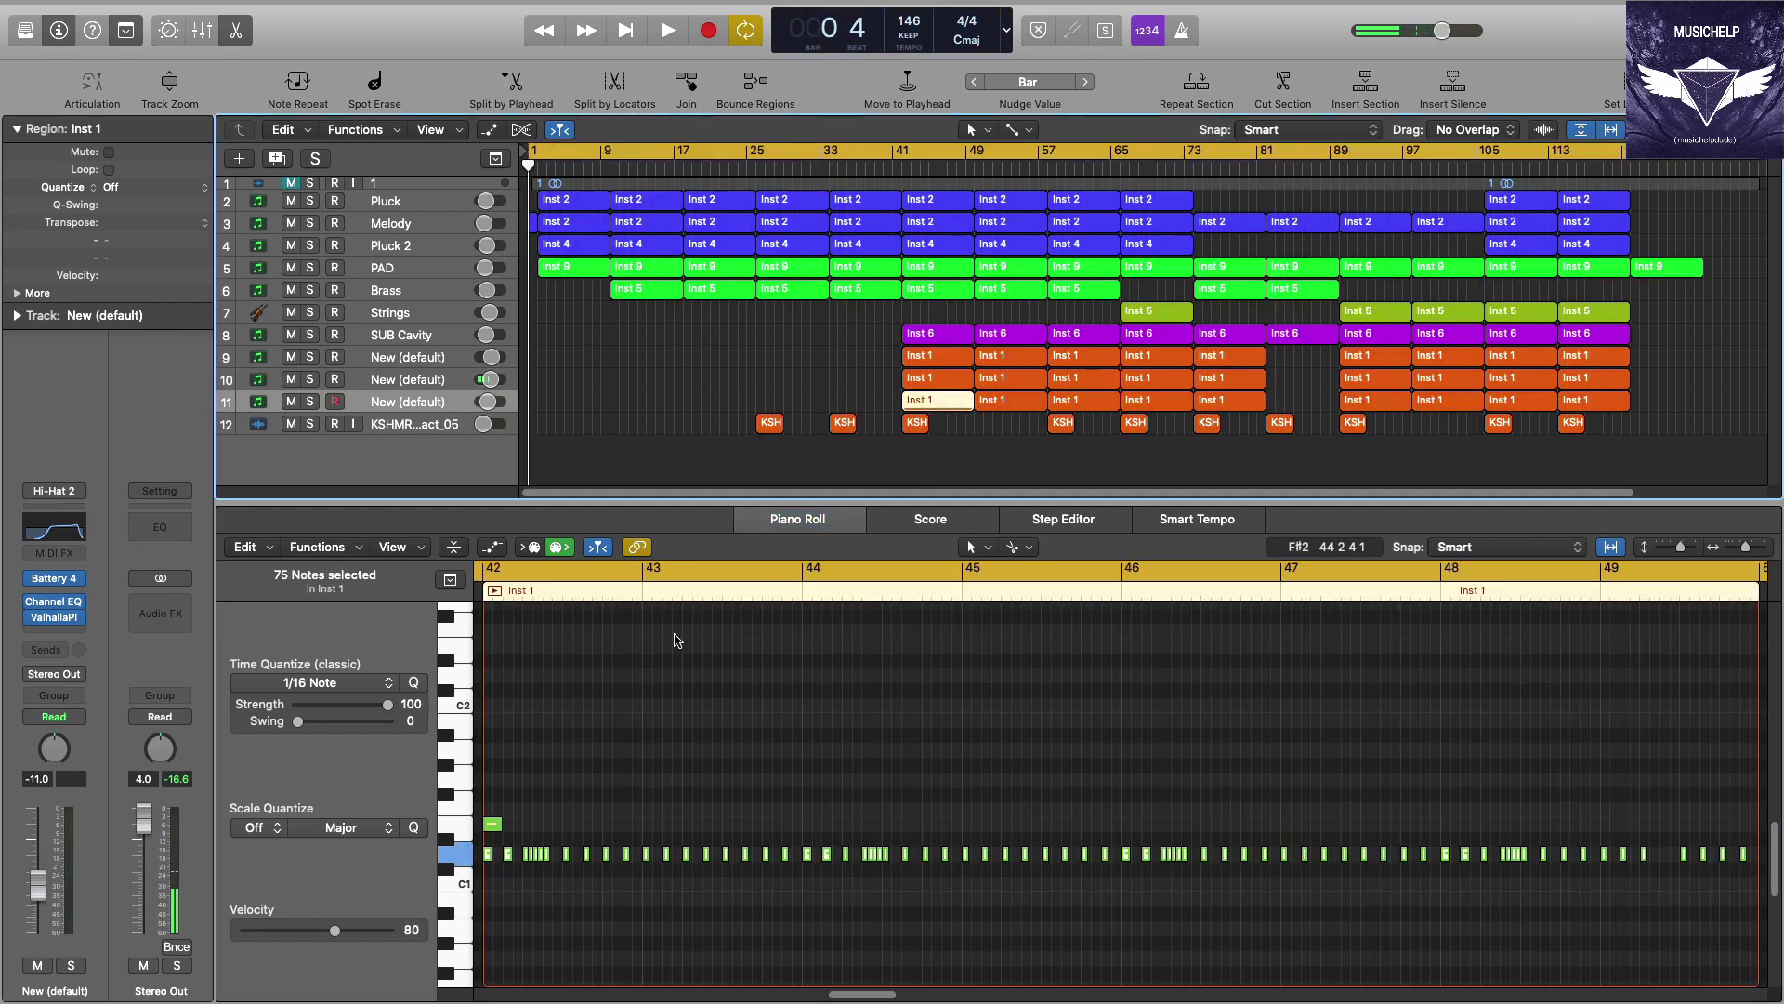
{"action": "left_click", "coordinate": [498, 594]}
{"action": "key", "text": "ctrl+s"}
{"action": "key", "text": "space"}
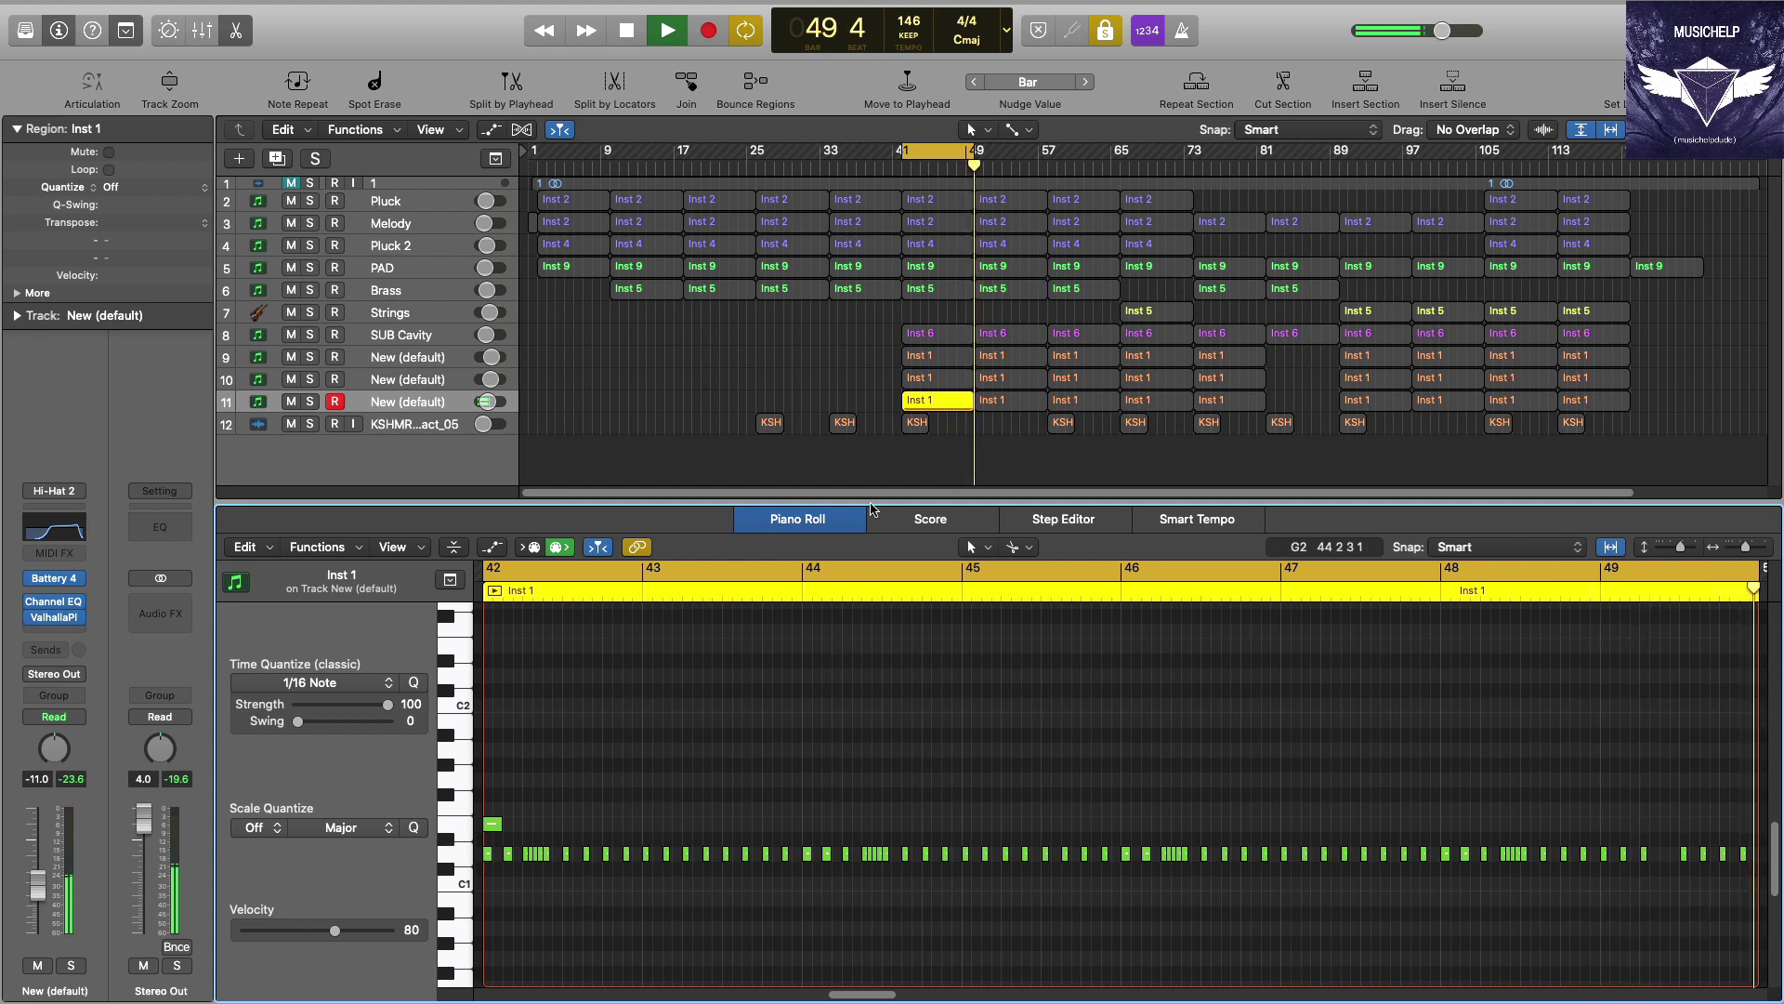
{"action": "key", "text": "space"}
Step: Audition the third KSHMR_Impact_05 audio region on its own with its waveform shown in the editor
{"action": "left_click", "coordinate": [915, 423]}
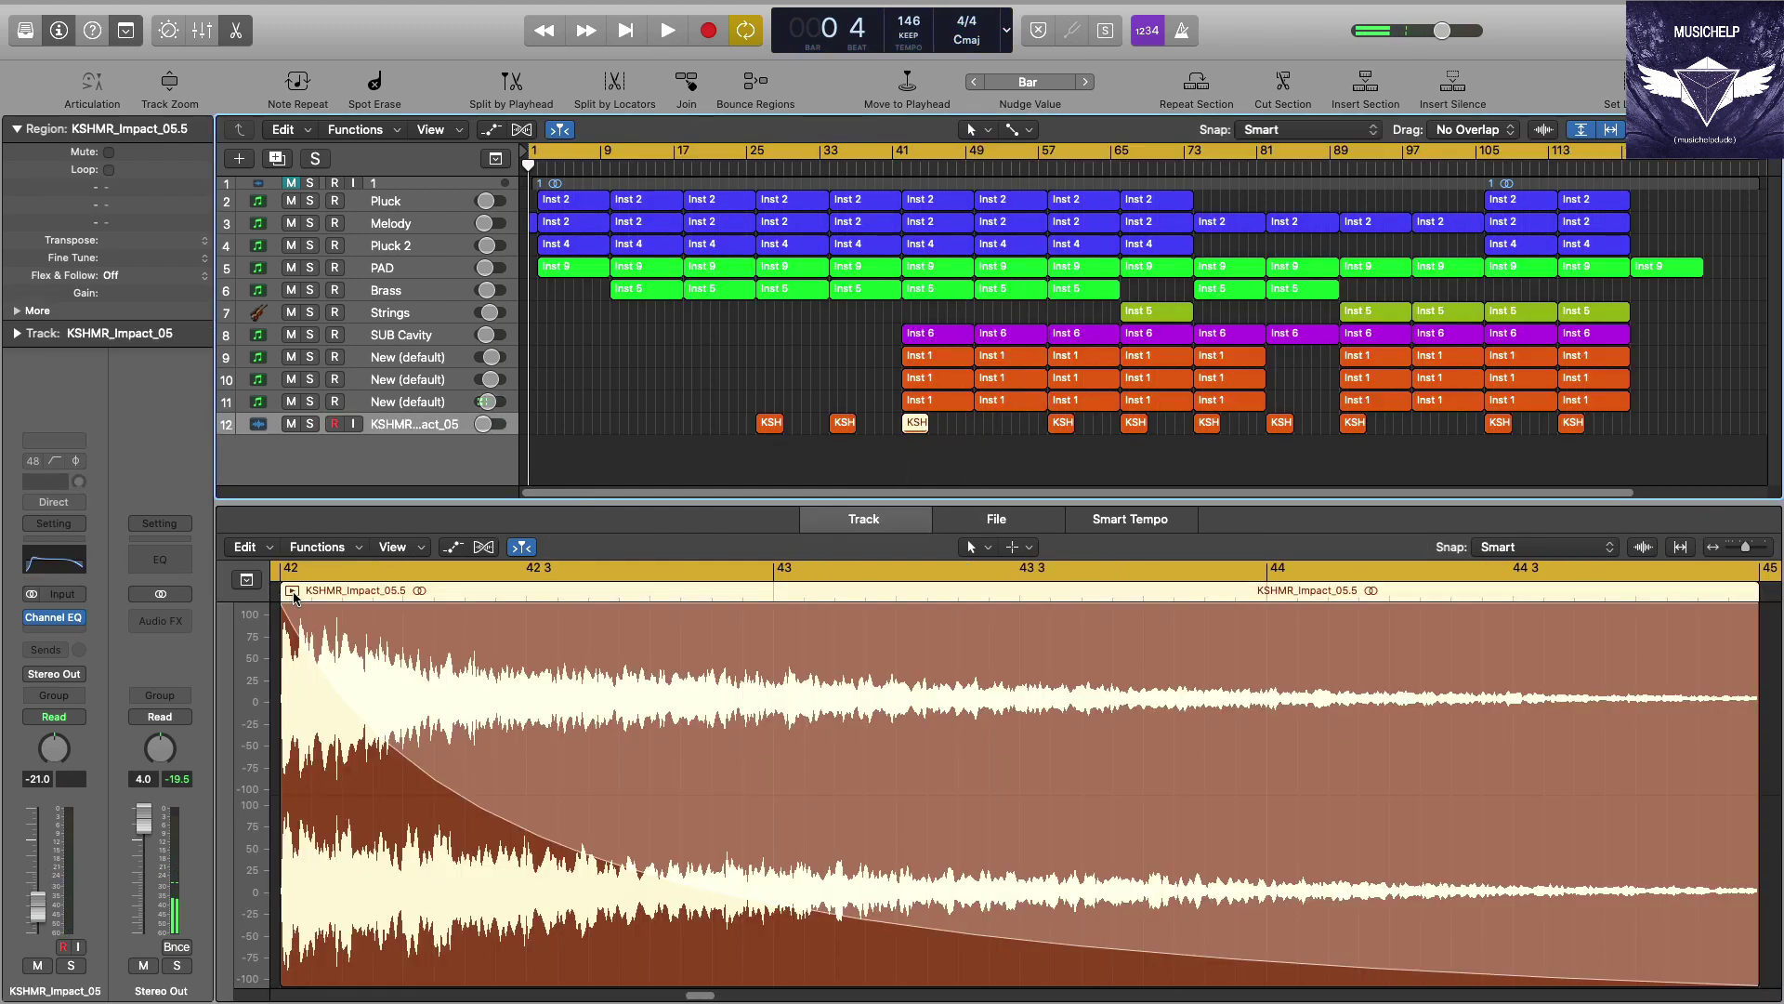
{"action": "left_click", "coordinate": [294, 592]}
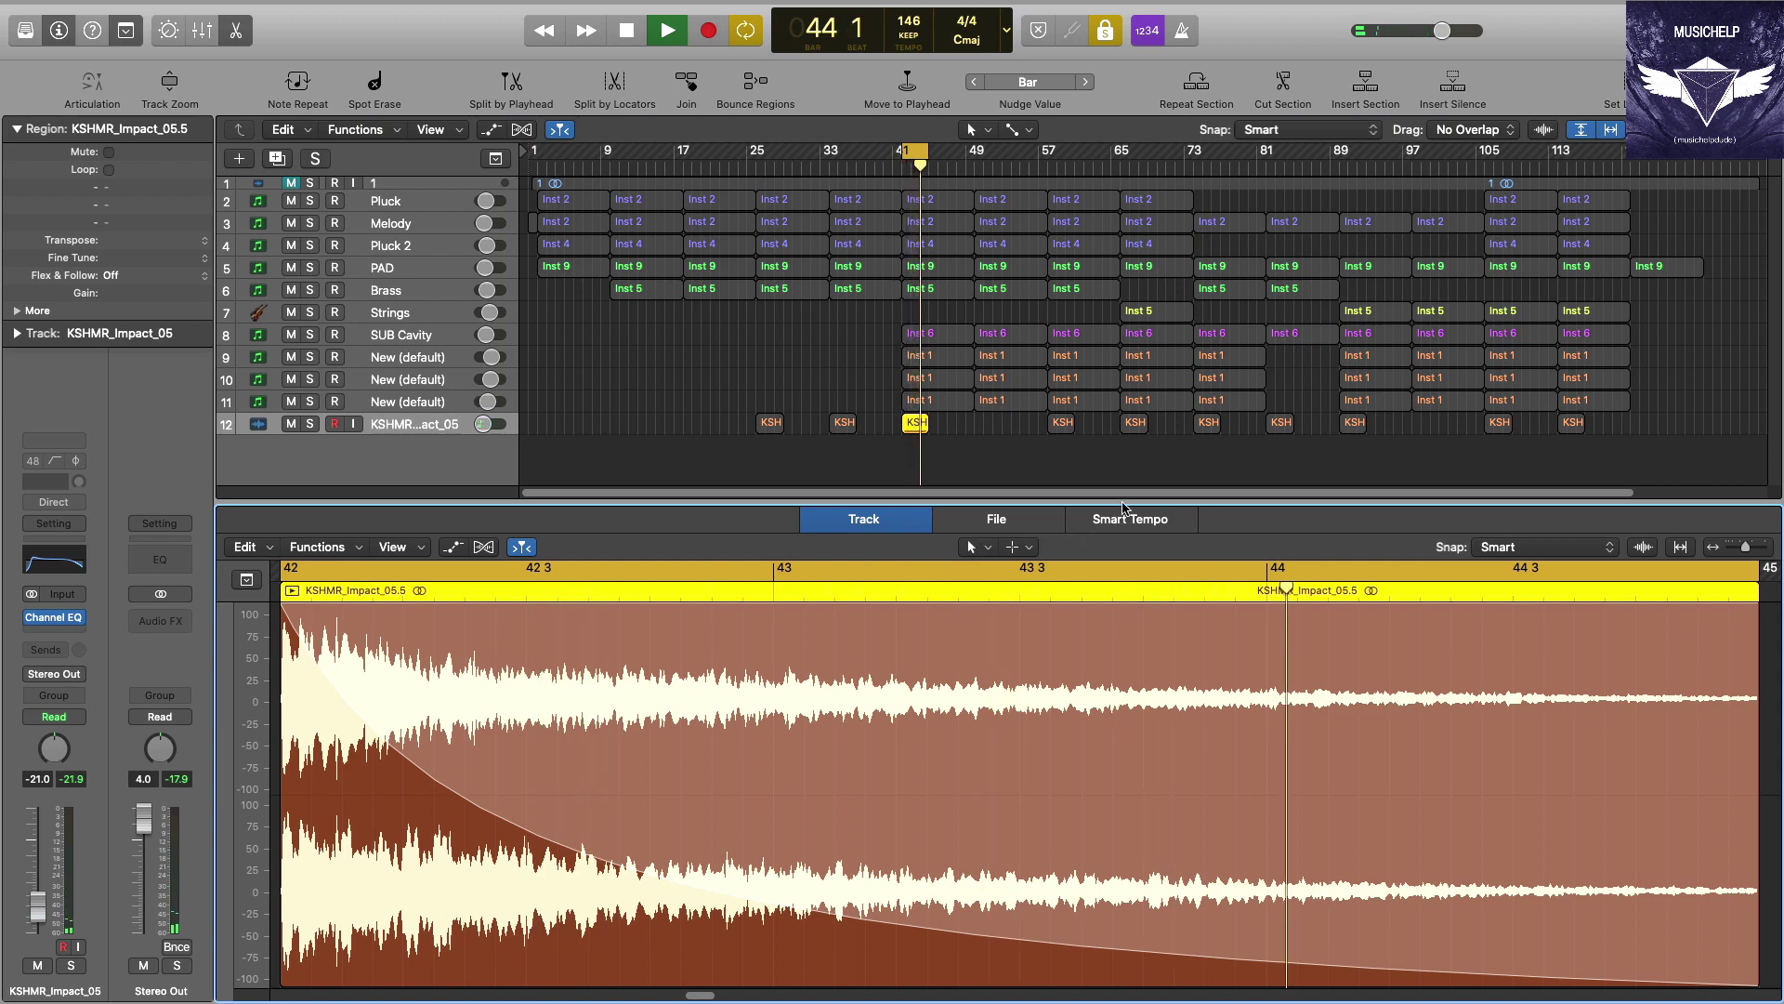
{"action": "key", "text": "space"}
Step: Hide the editor and rename the three drum tracks 9, 10 and 11 as KICK, SNARE and HI-HAT
{"action": "key", "text": "e"}
{"action": "key", "text": "z"}
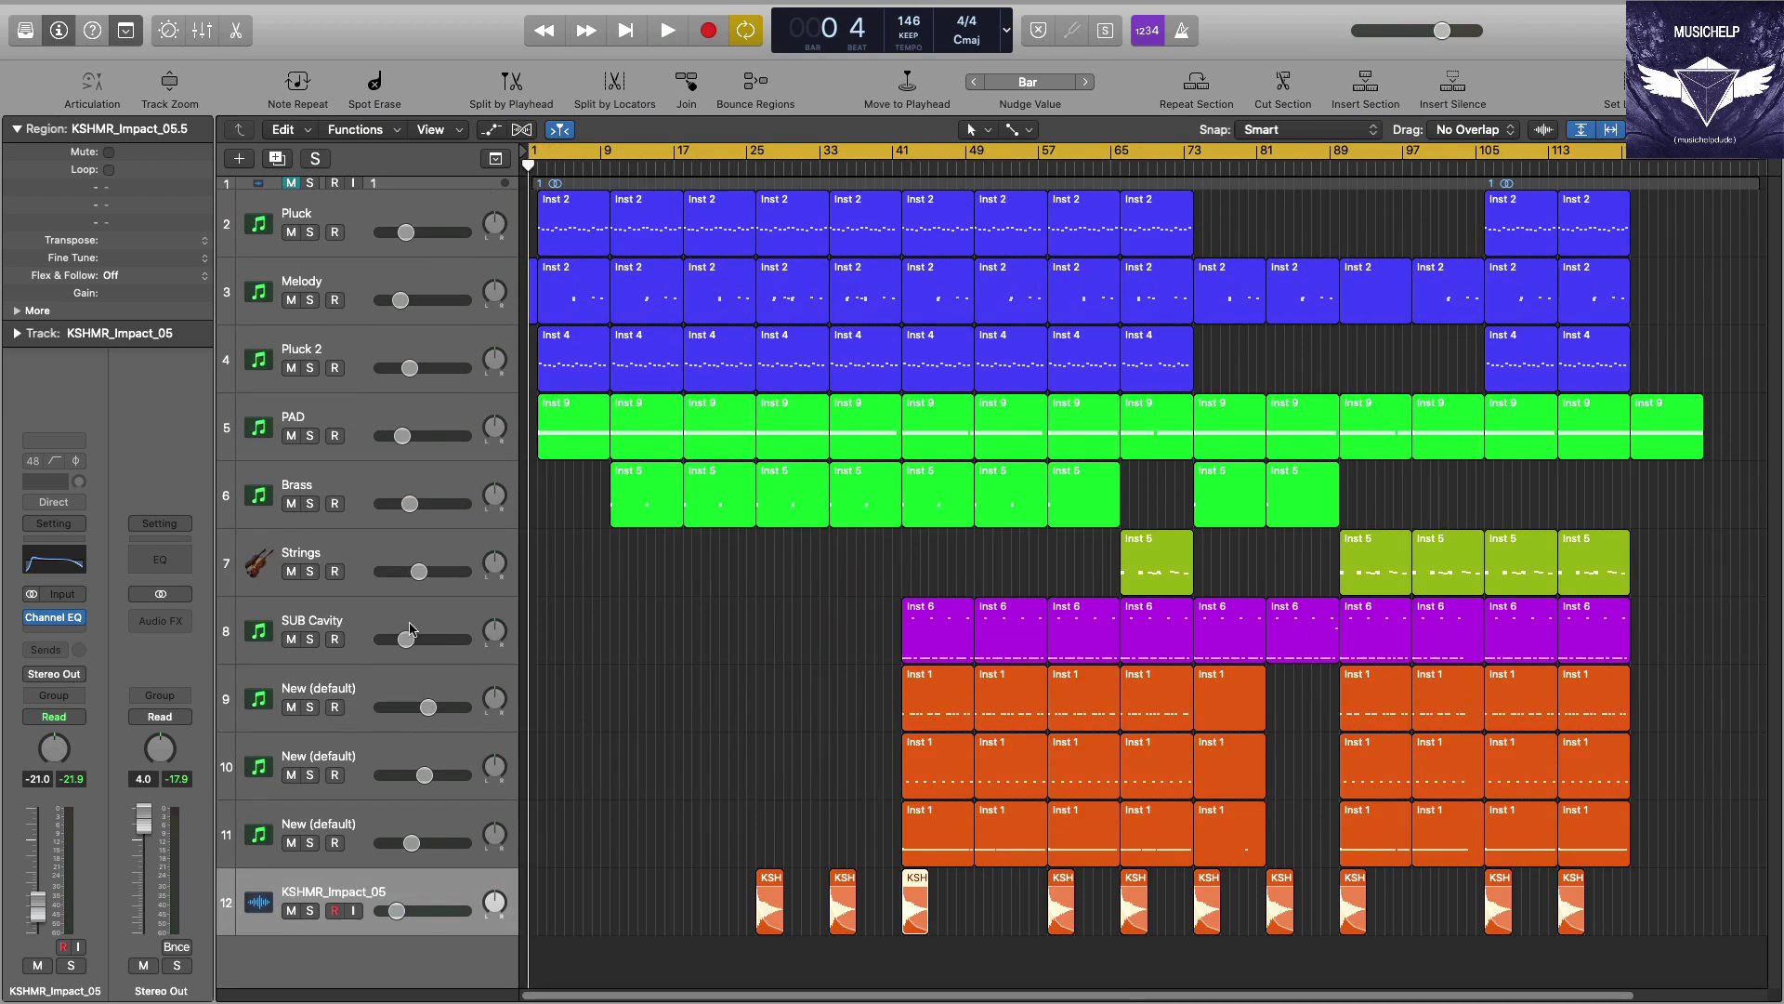
{"action": "double_click", "coordinate": [353, 688]}
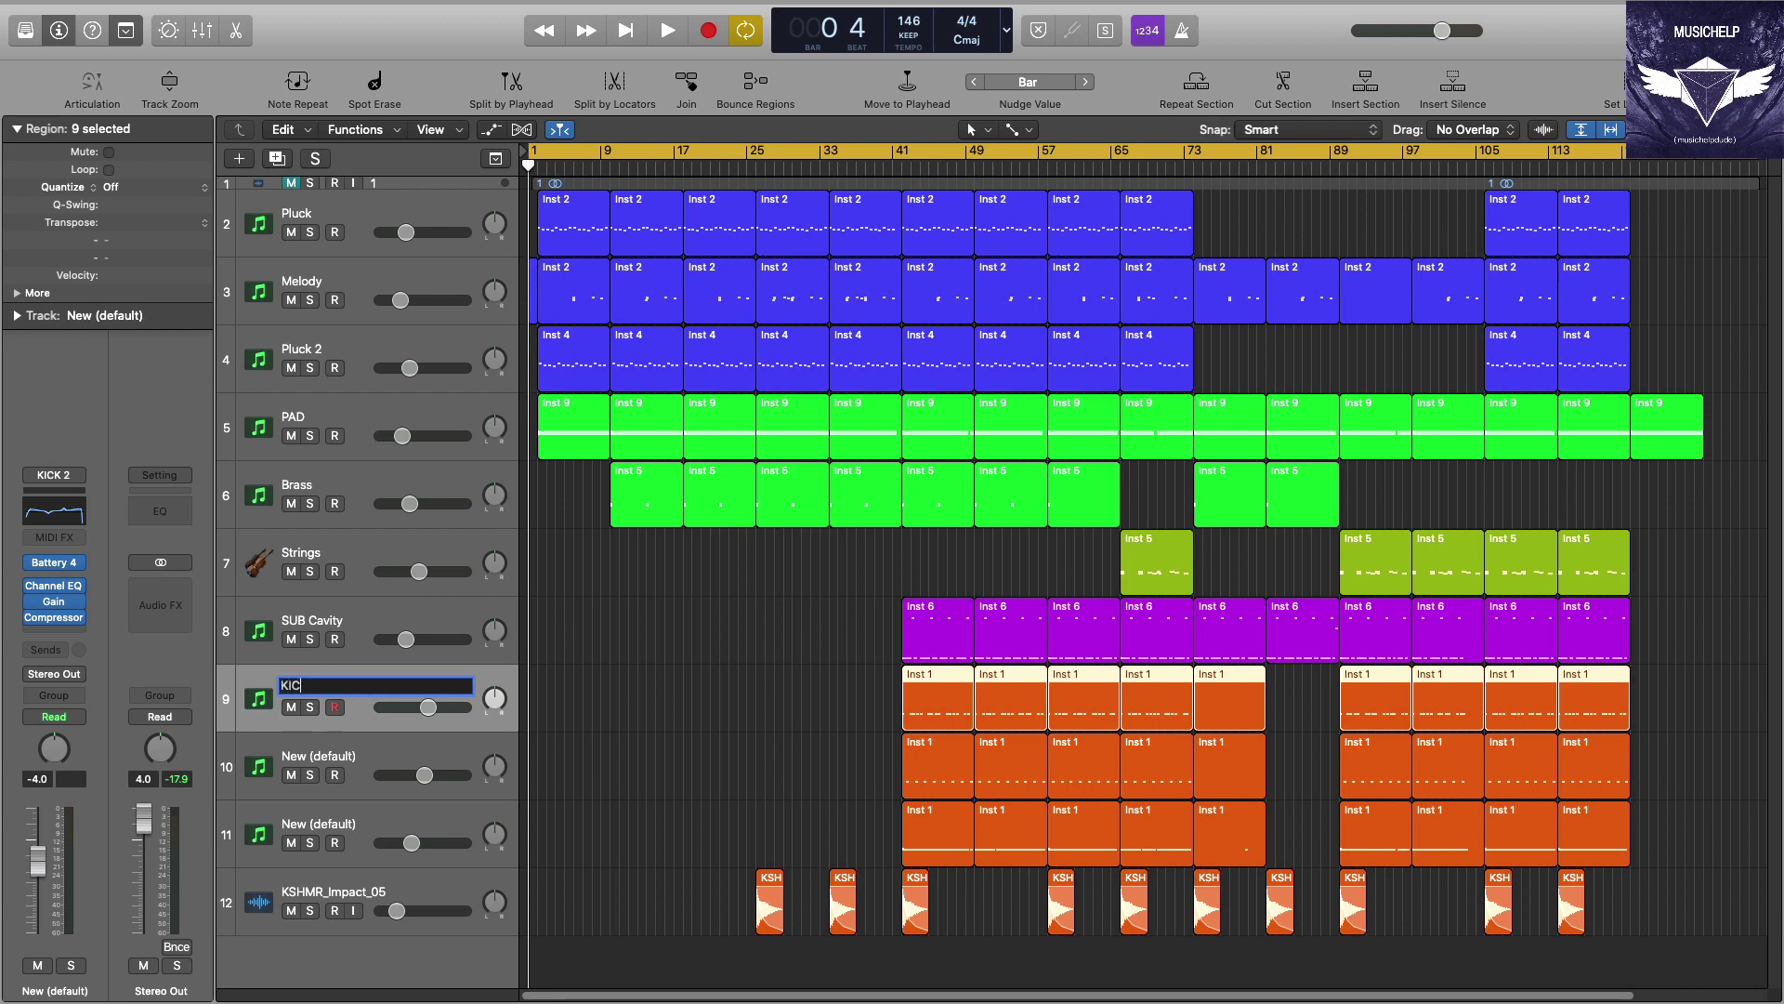
{"action": "double_click", "coordinate": [351, 753]}
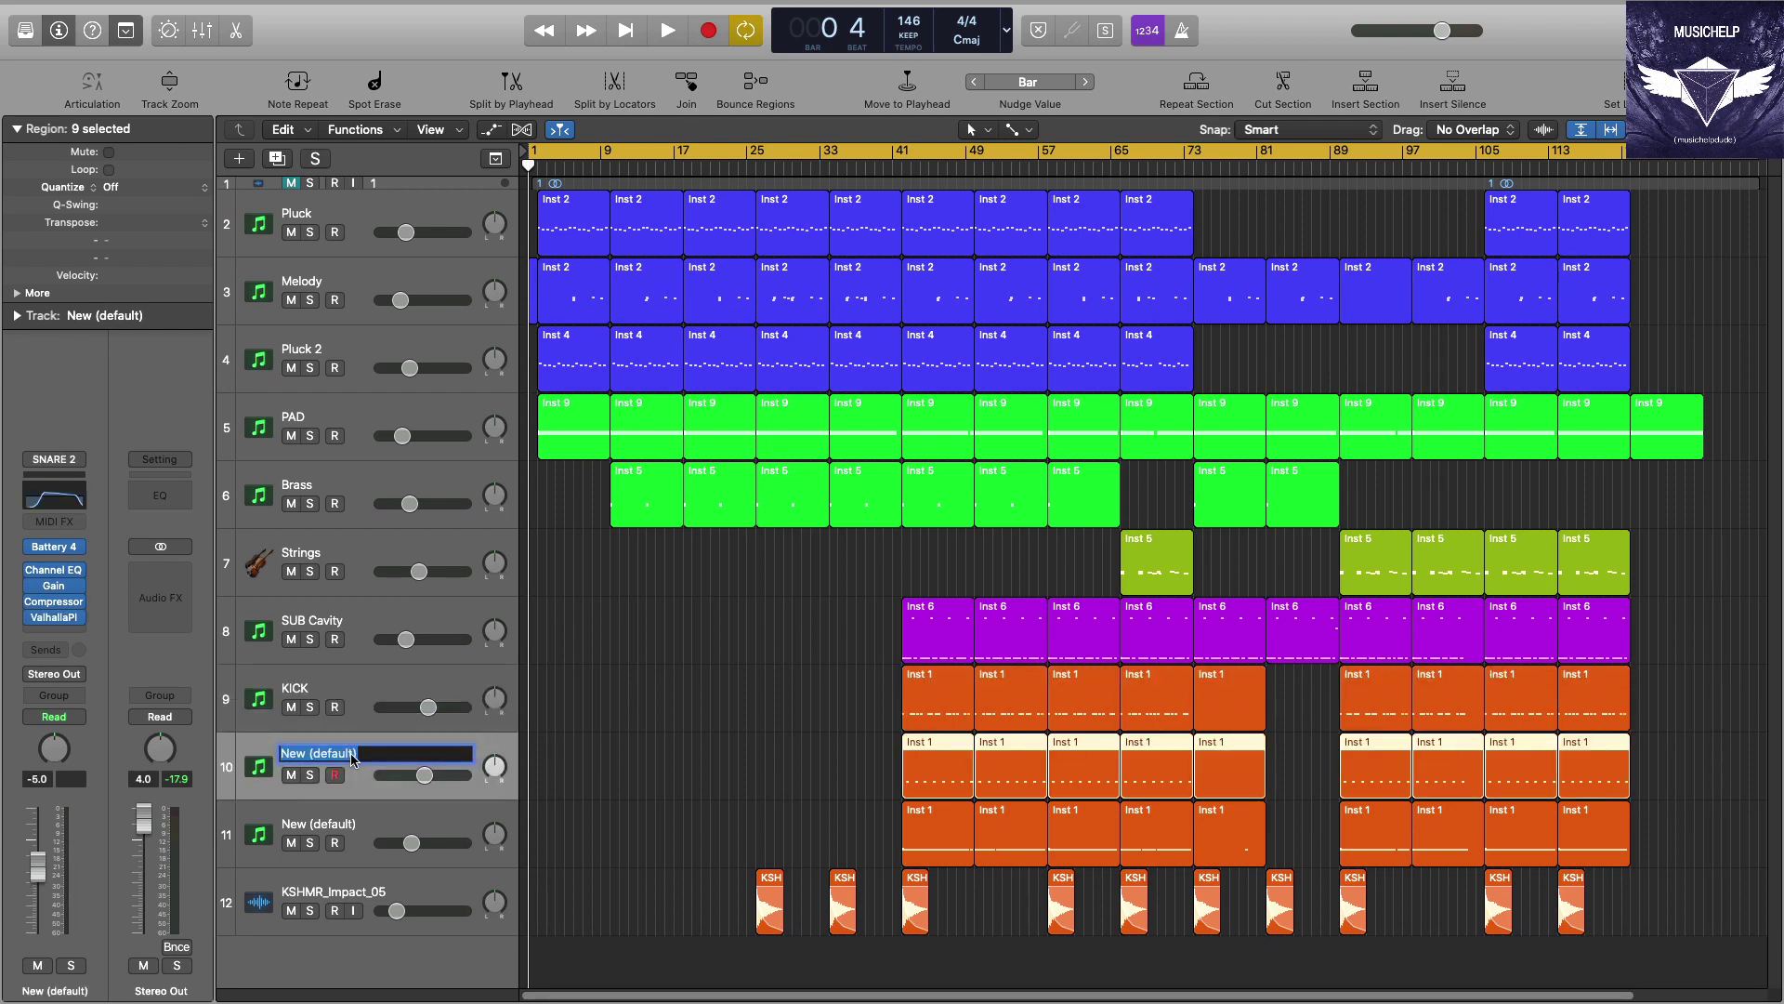
{"action": "double_click", "coordinate": [343, 820]}
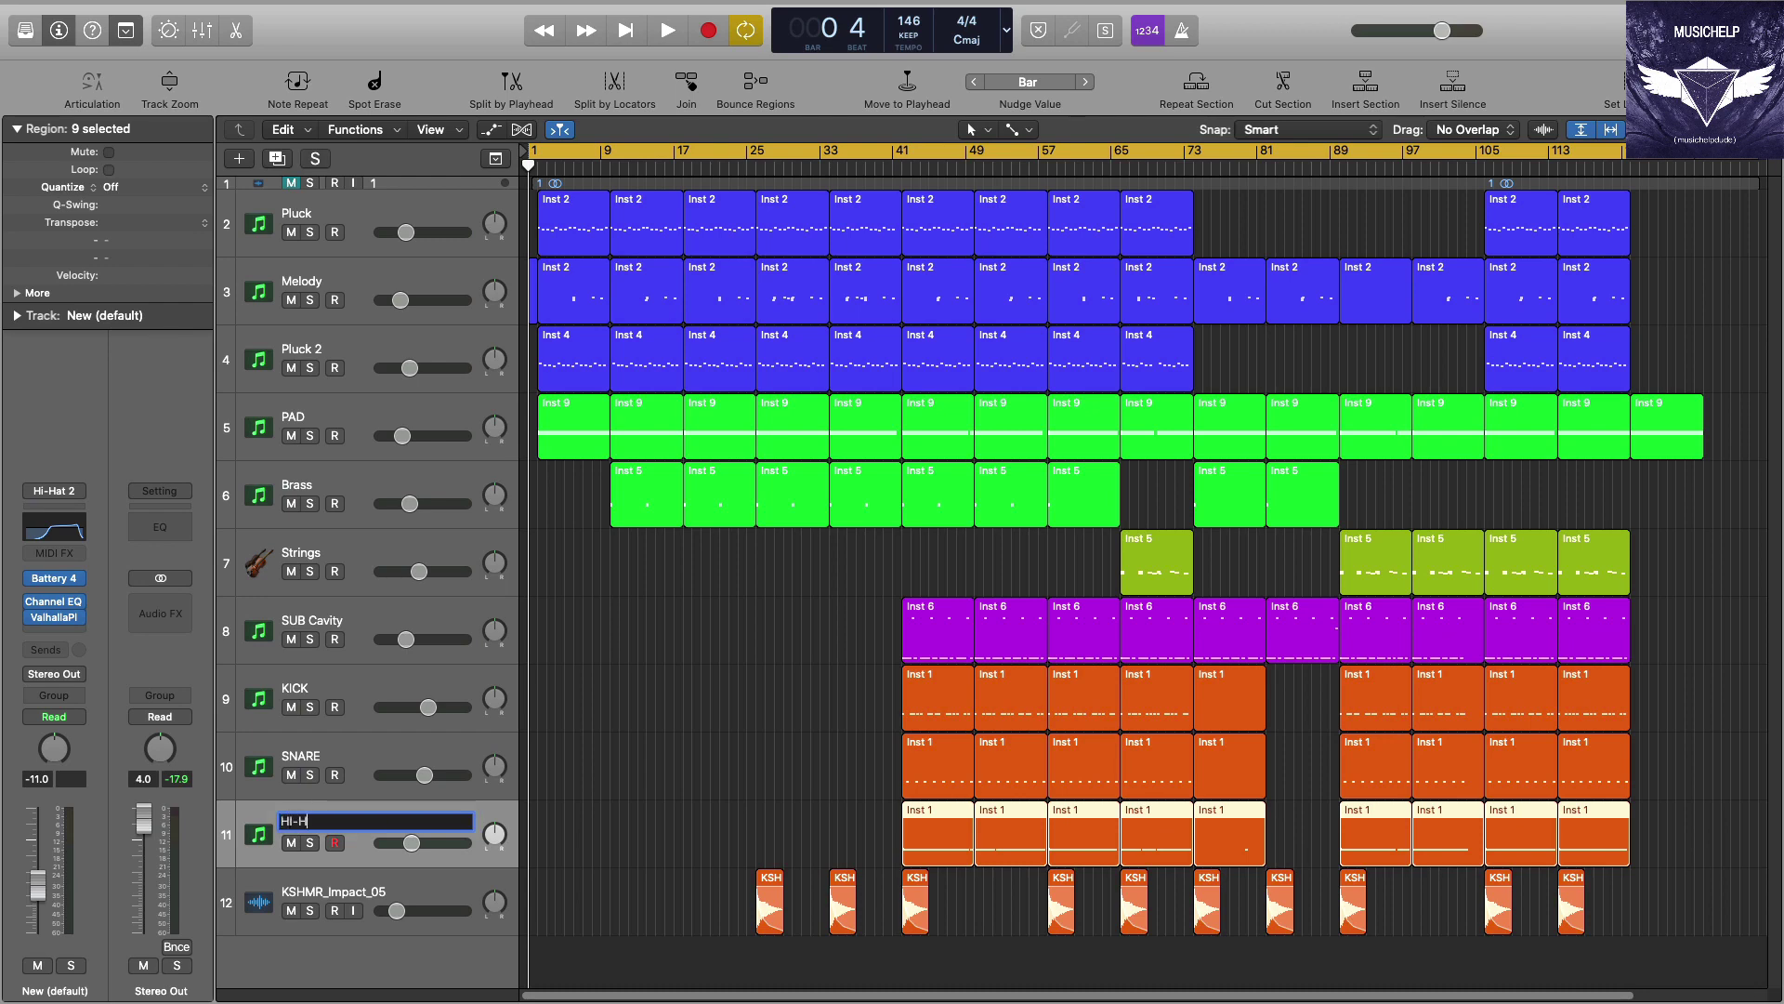
{"action": "left_click", "coordinate": [764, 740]}
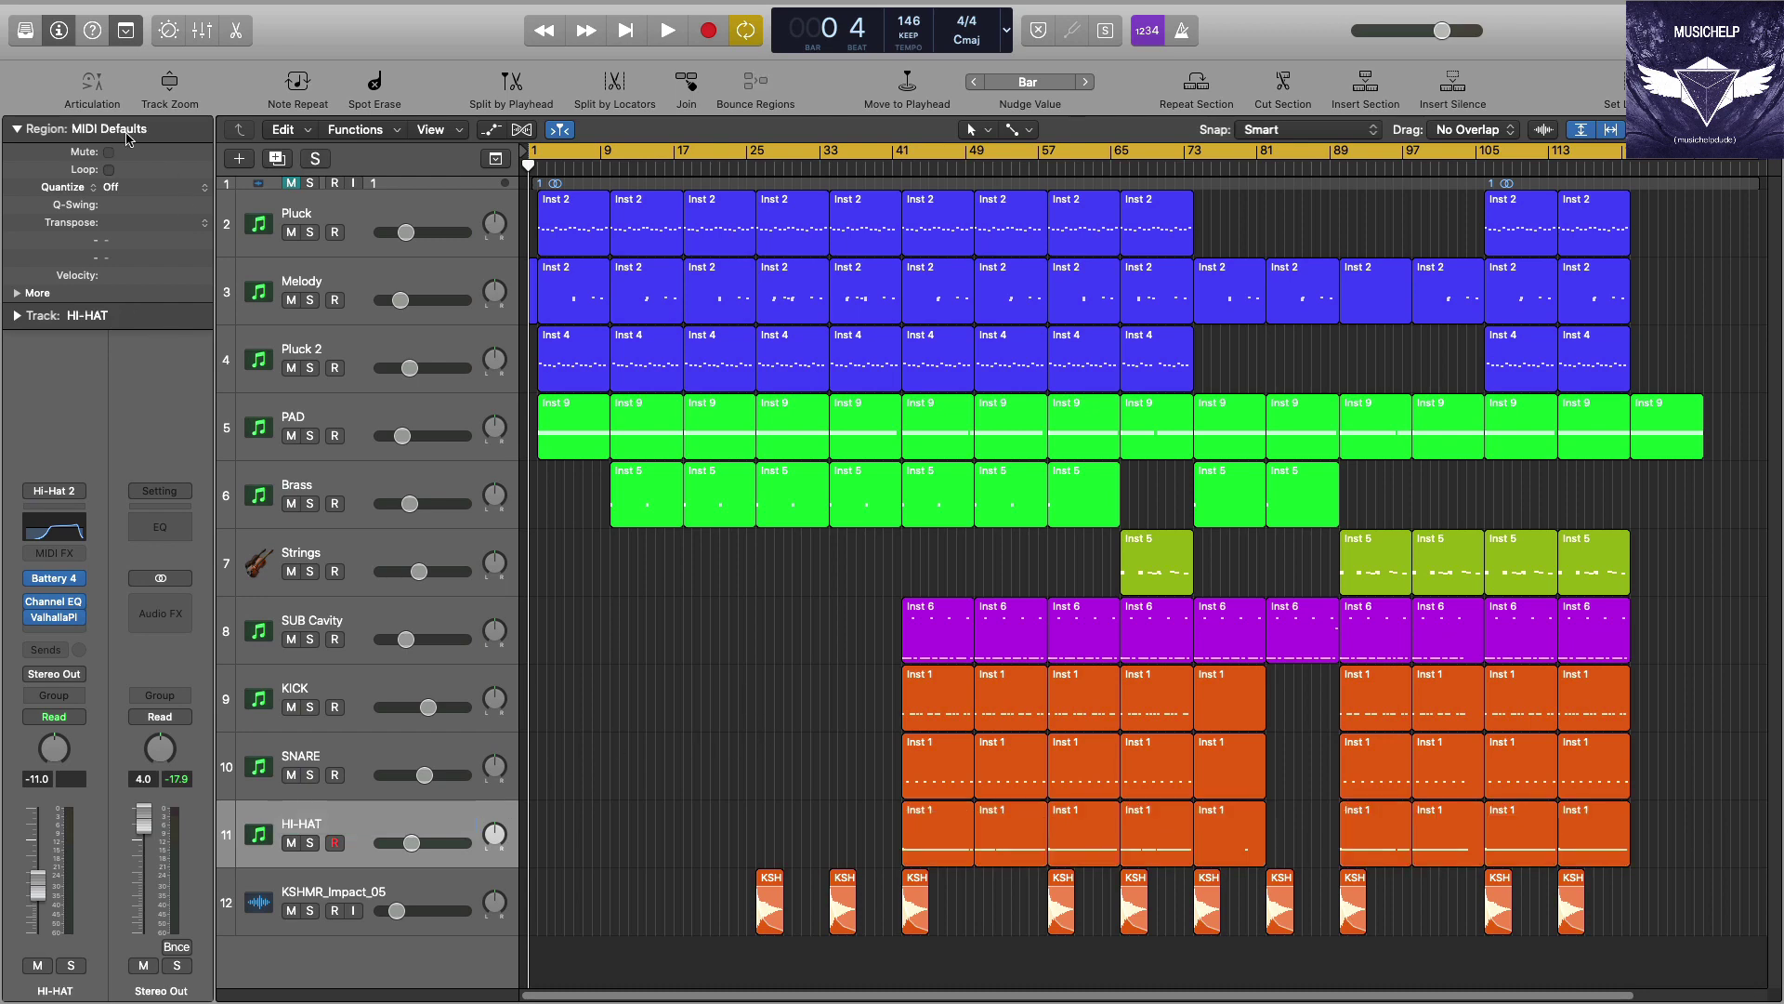
Step: Hide the Inspector and play the full arrangement from shortly before bar 33 with cycle mode off
{"action": "left_click", "coordinate": [58, 31]}
{"action": "key", "text": "c"}
{"action": "left_click", "coordinate": [657, 166]}
{"action": "left_click_drag", "start_coordinate": [657, 166], "coordinate": [650, 166]}
{"action": "key", "text": "space"}
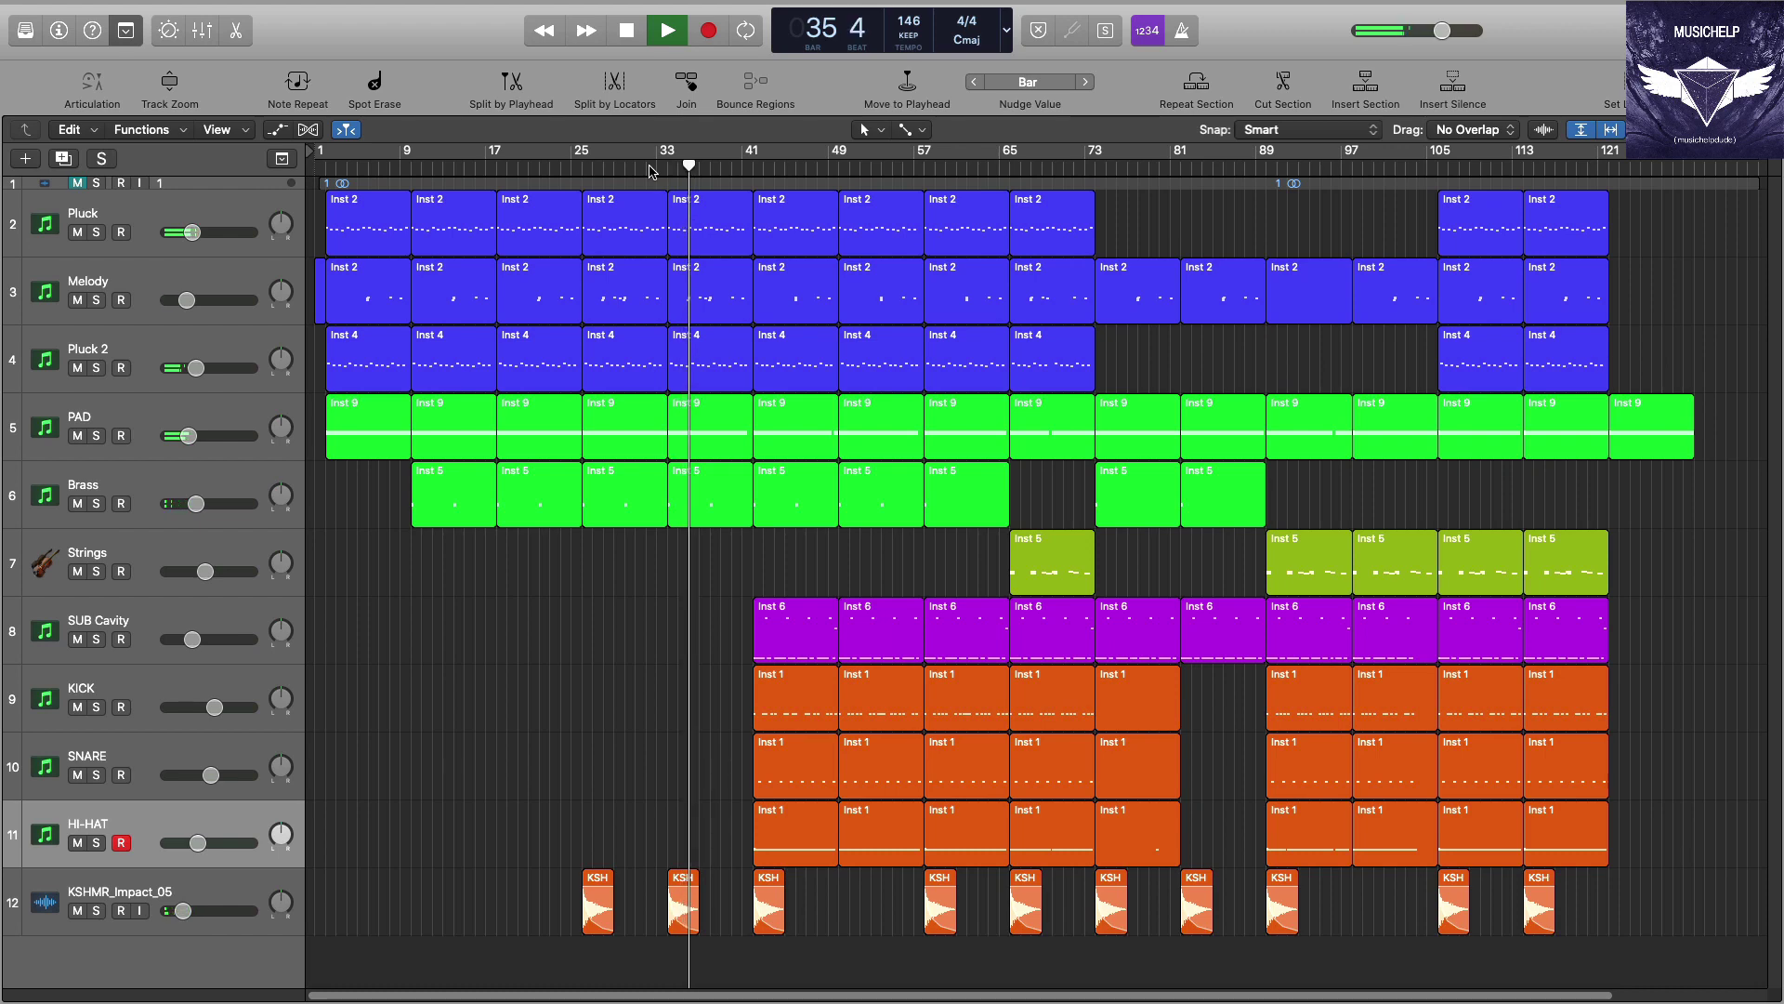
Step: Show the Mixer to look over all channel strips during playback, and hide it again
{"action": "key", "text": "x"}
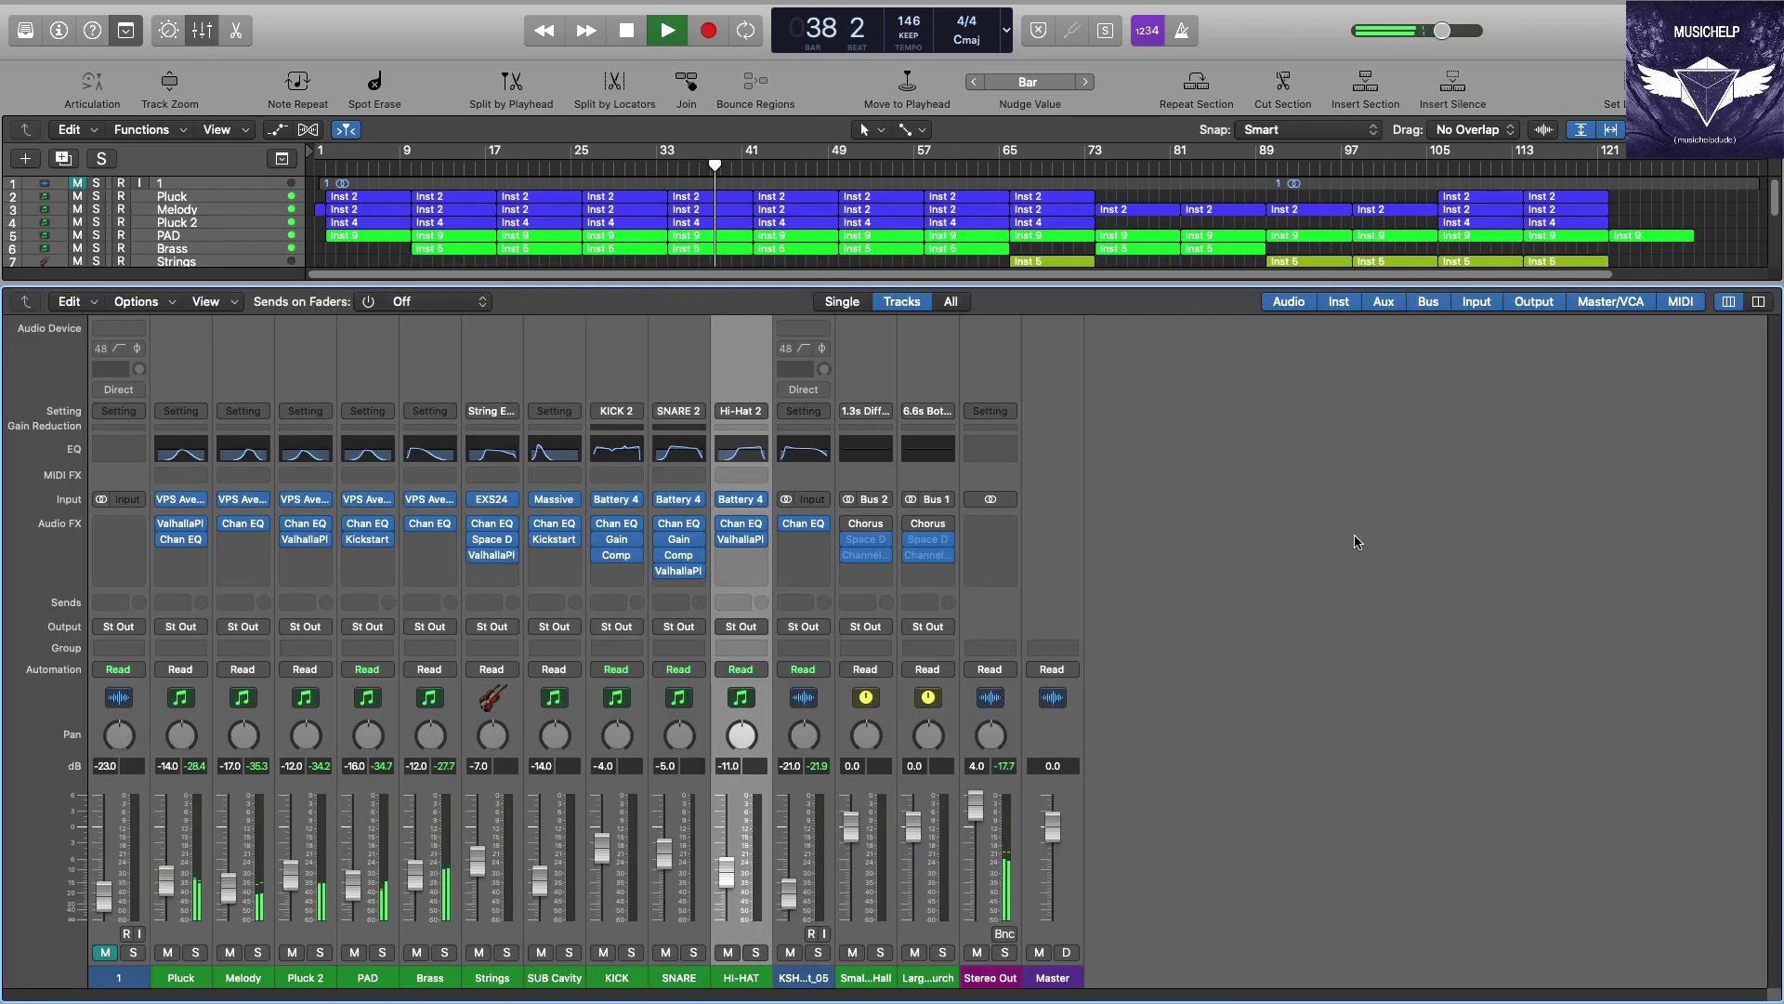
{"action": "key", "text": "x"}
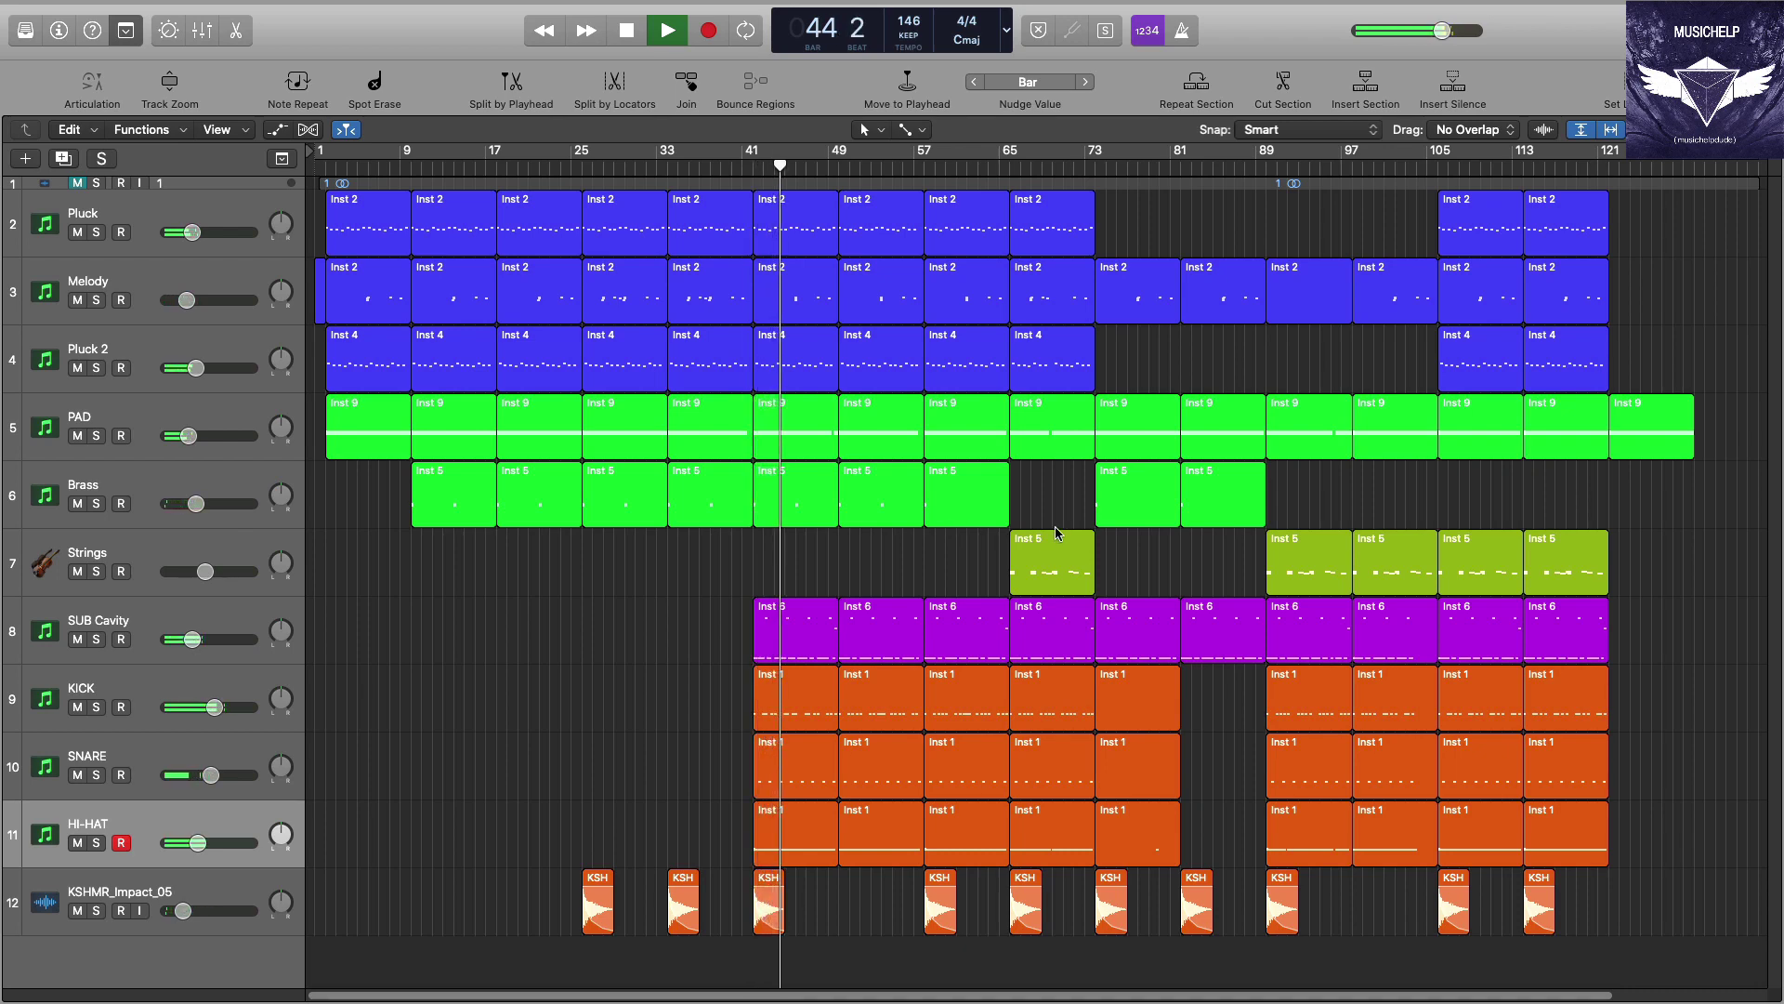
Step: Inspect the first KICK, SNARE and HI-HAT regions together in the Piano Roll during playback, and hide the editor again
{"action": "left_click", "coordinate": [797, 697]}
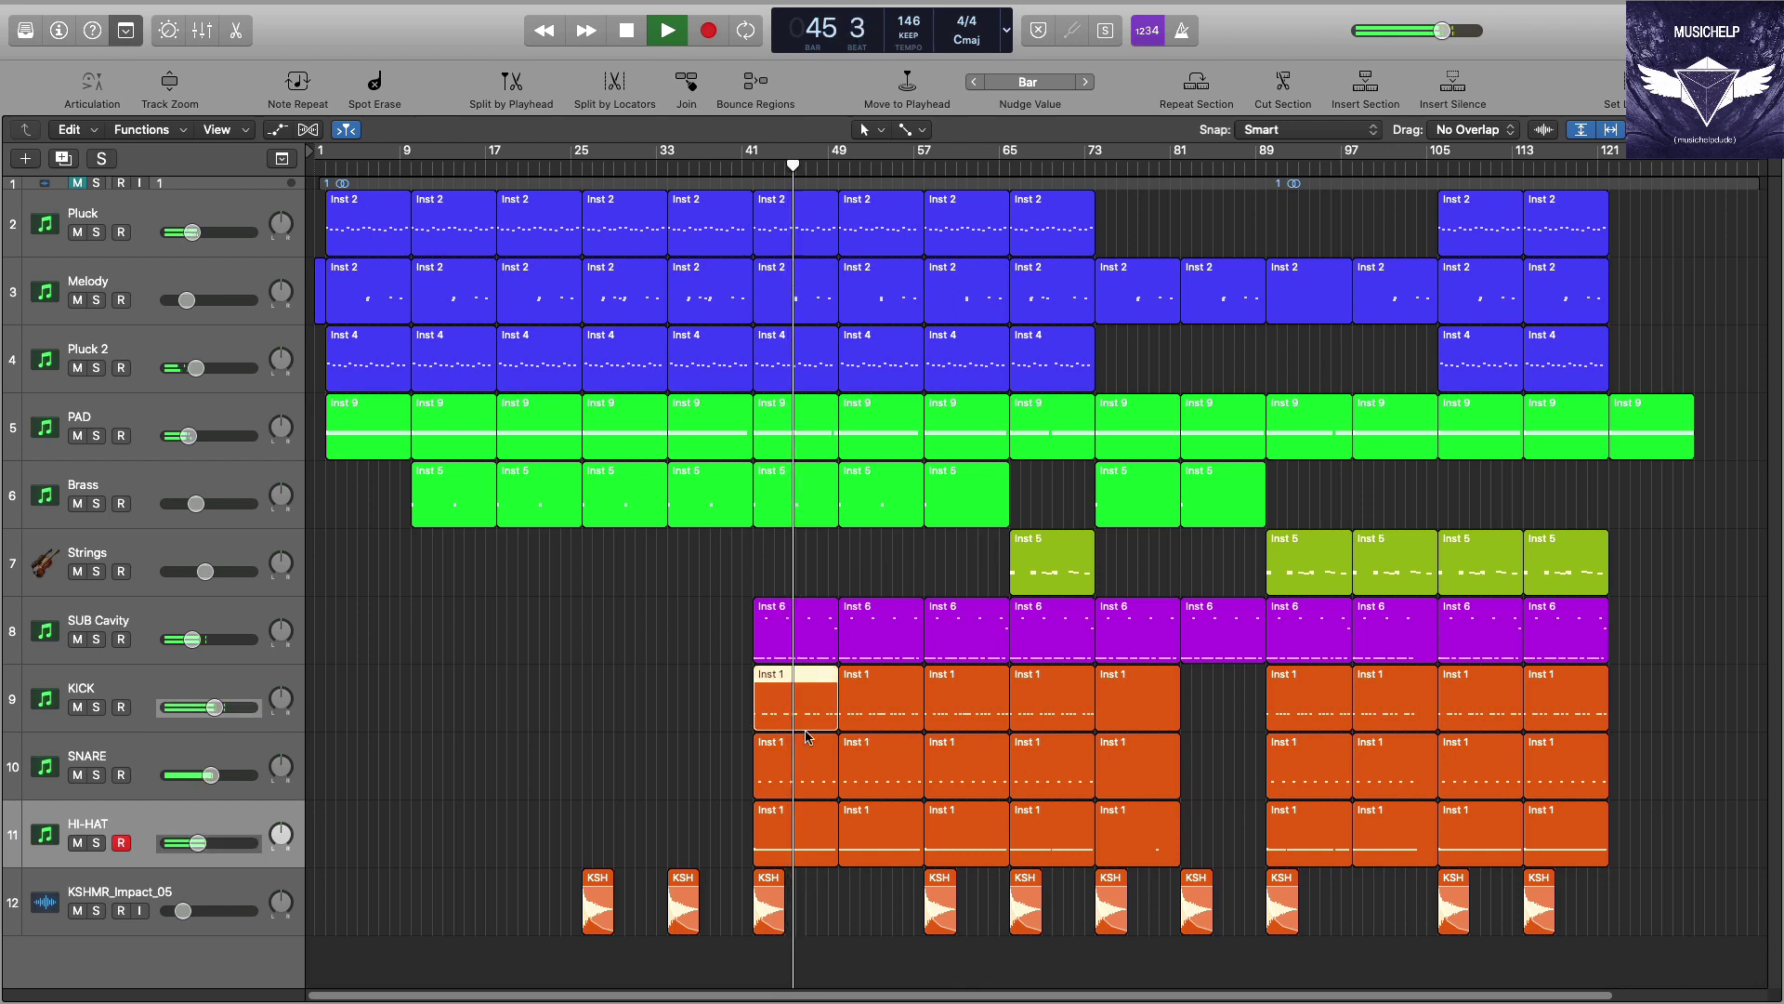
{"action": "left_click", "coordinate": [801, 763], "text": "shift"}
{"action": "left_click", "coordinate": [805, 827], "text": "shift"}
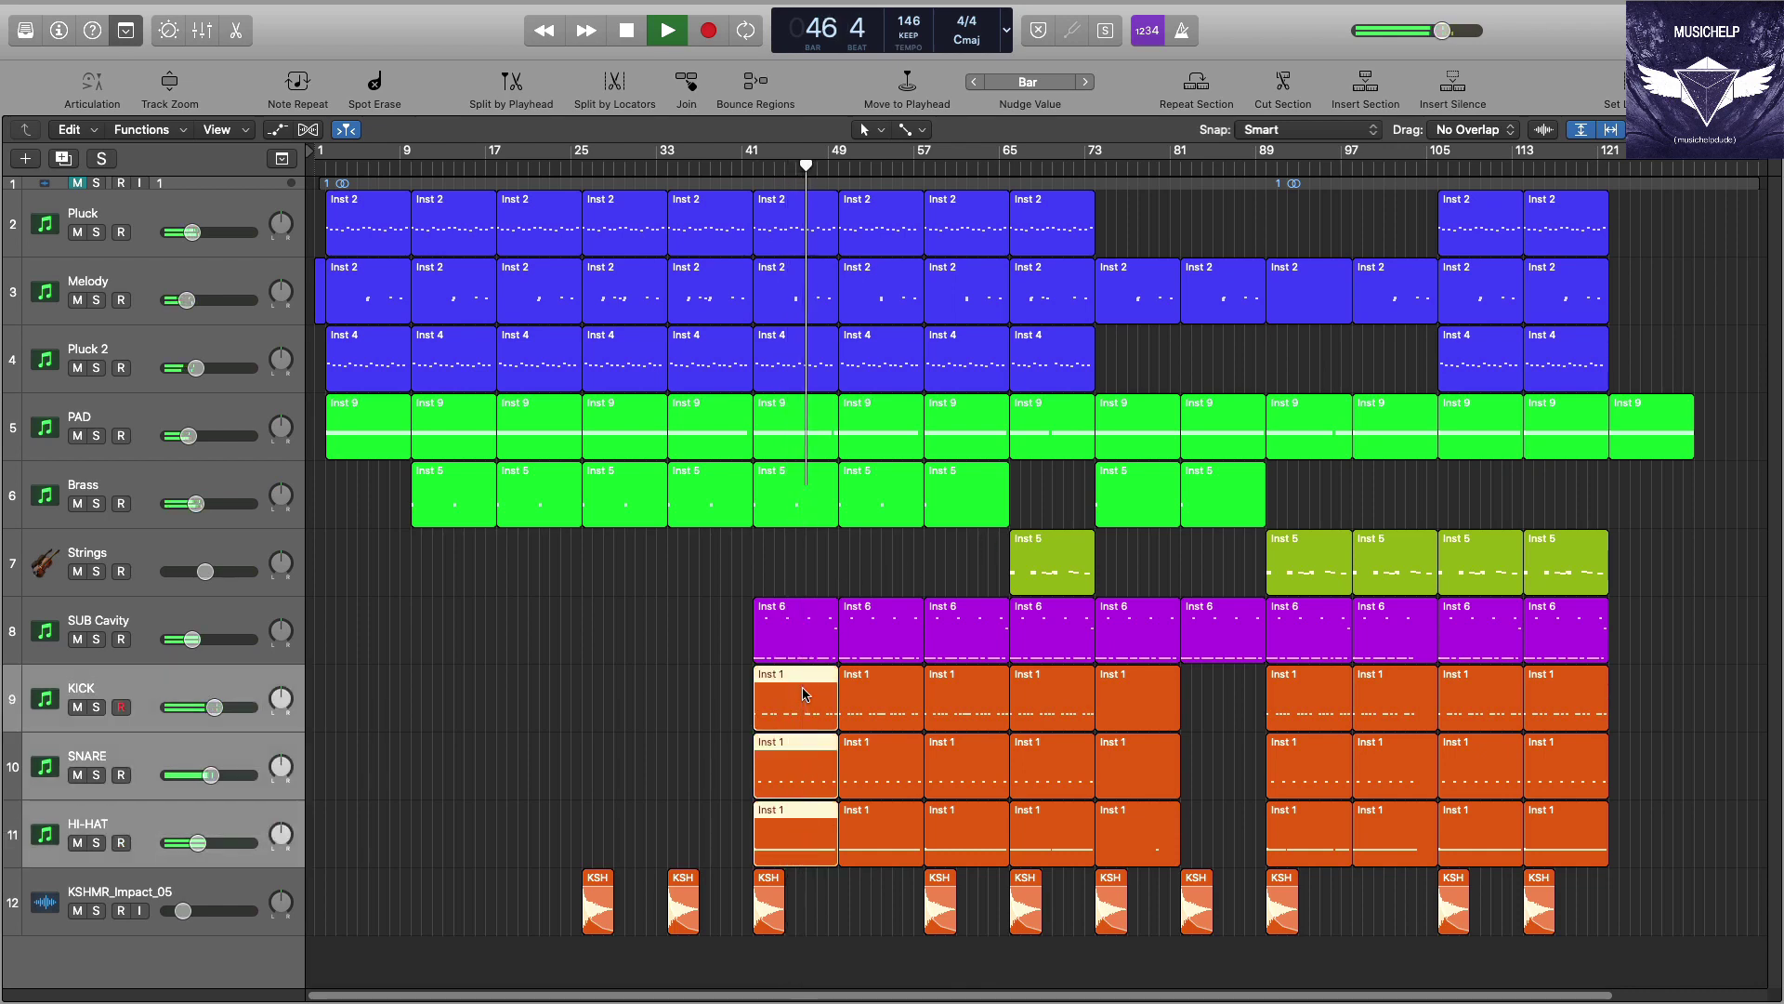
{"action": "double_click", "coordinate": [805, 695]}
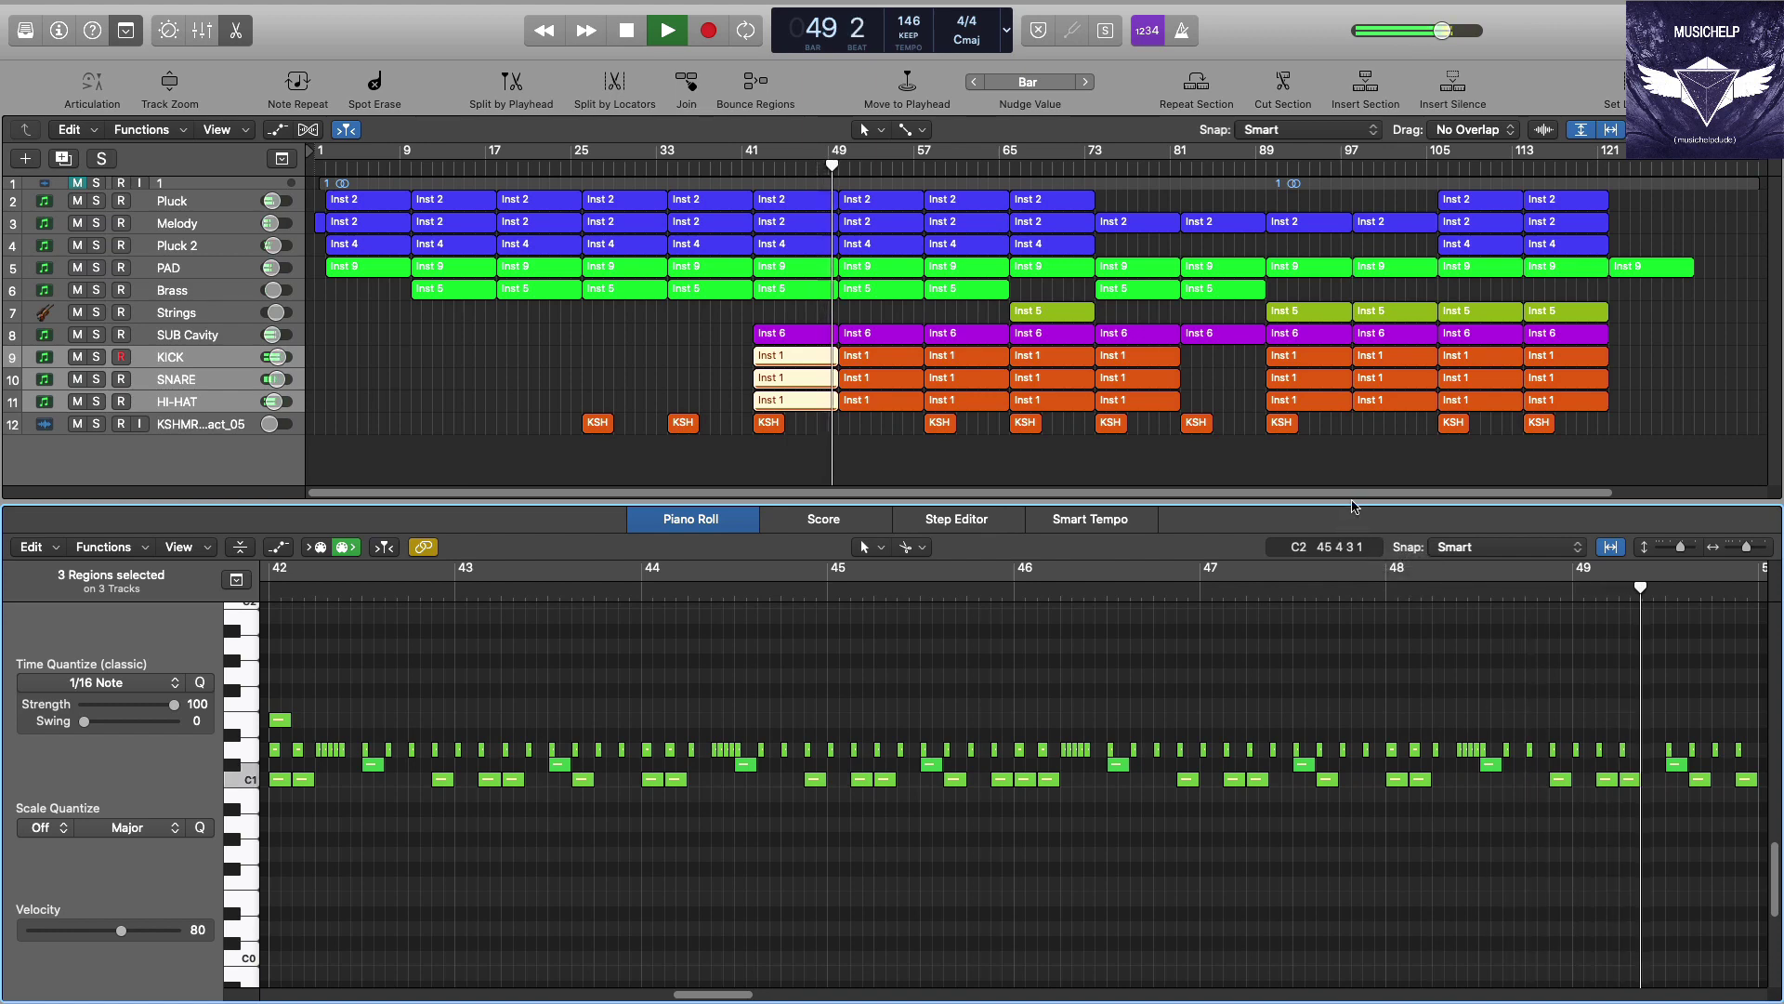
{"action": "key", "text": "p"}
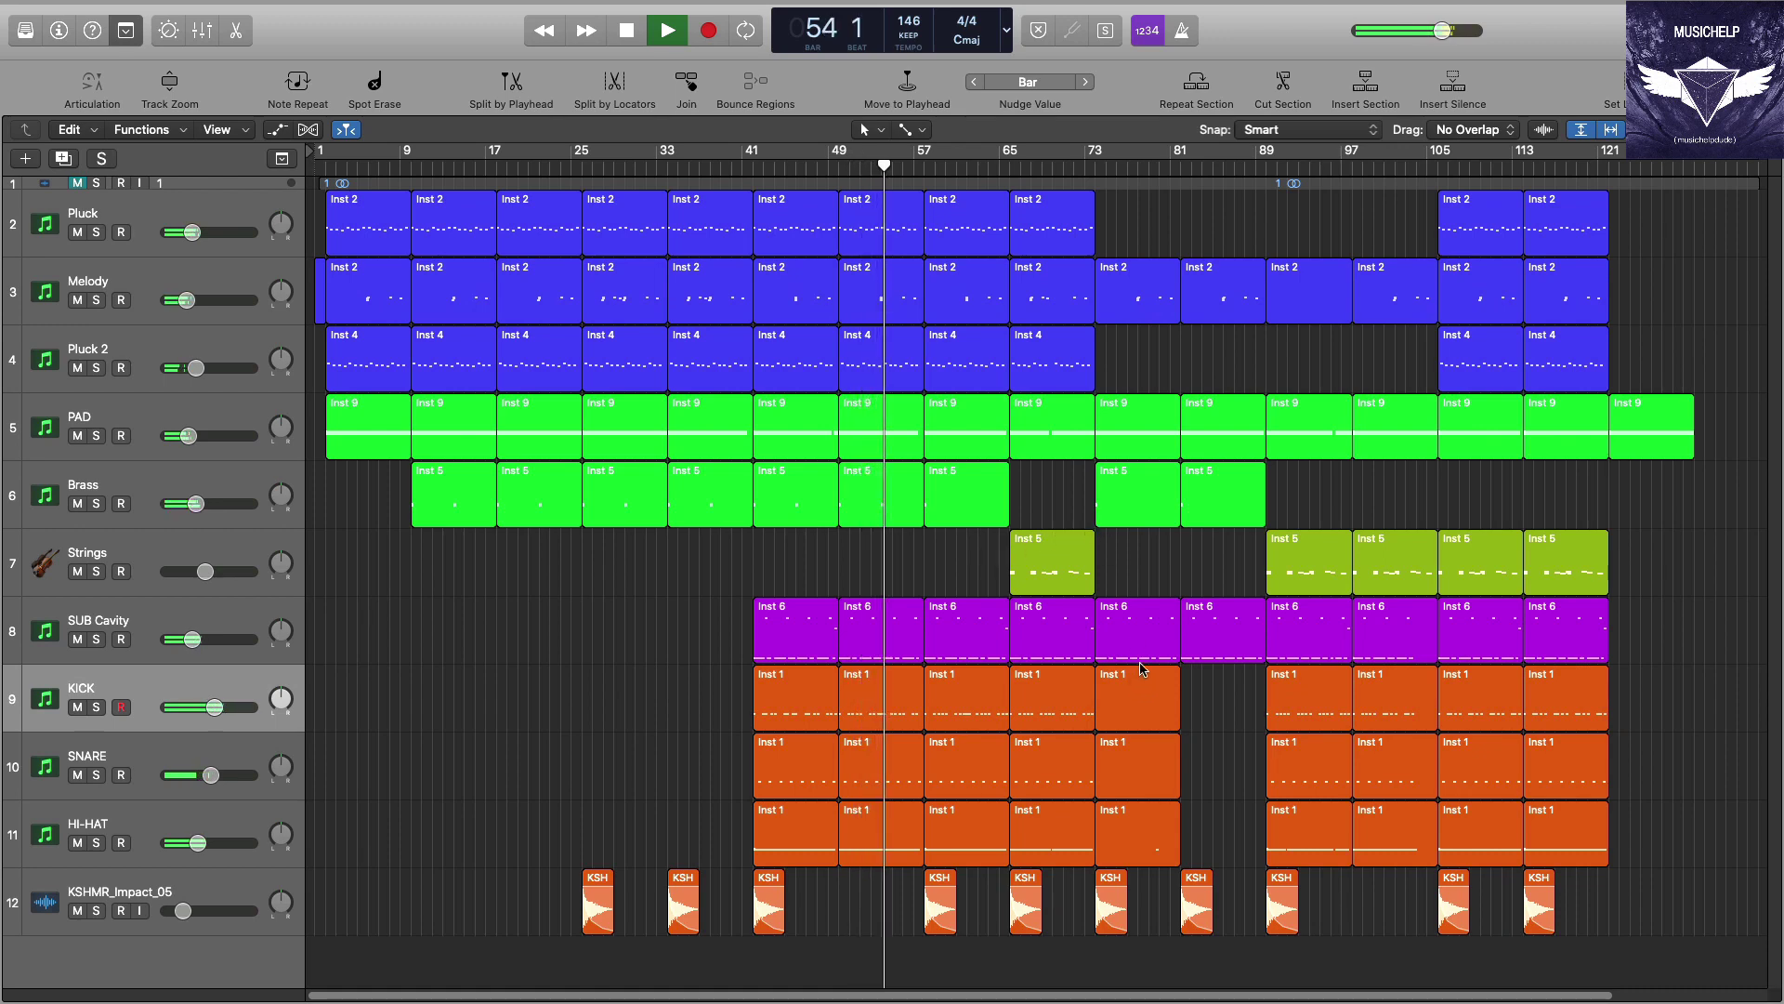
Step: Mute all regions starting at bar 74, from the Melody track down to KSHMR_Impact_05, and clear the selection
{"action": "left_click_drag", "start_coordinate": [1152, 941], "coordinate": [1118, 262]}
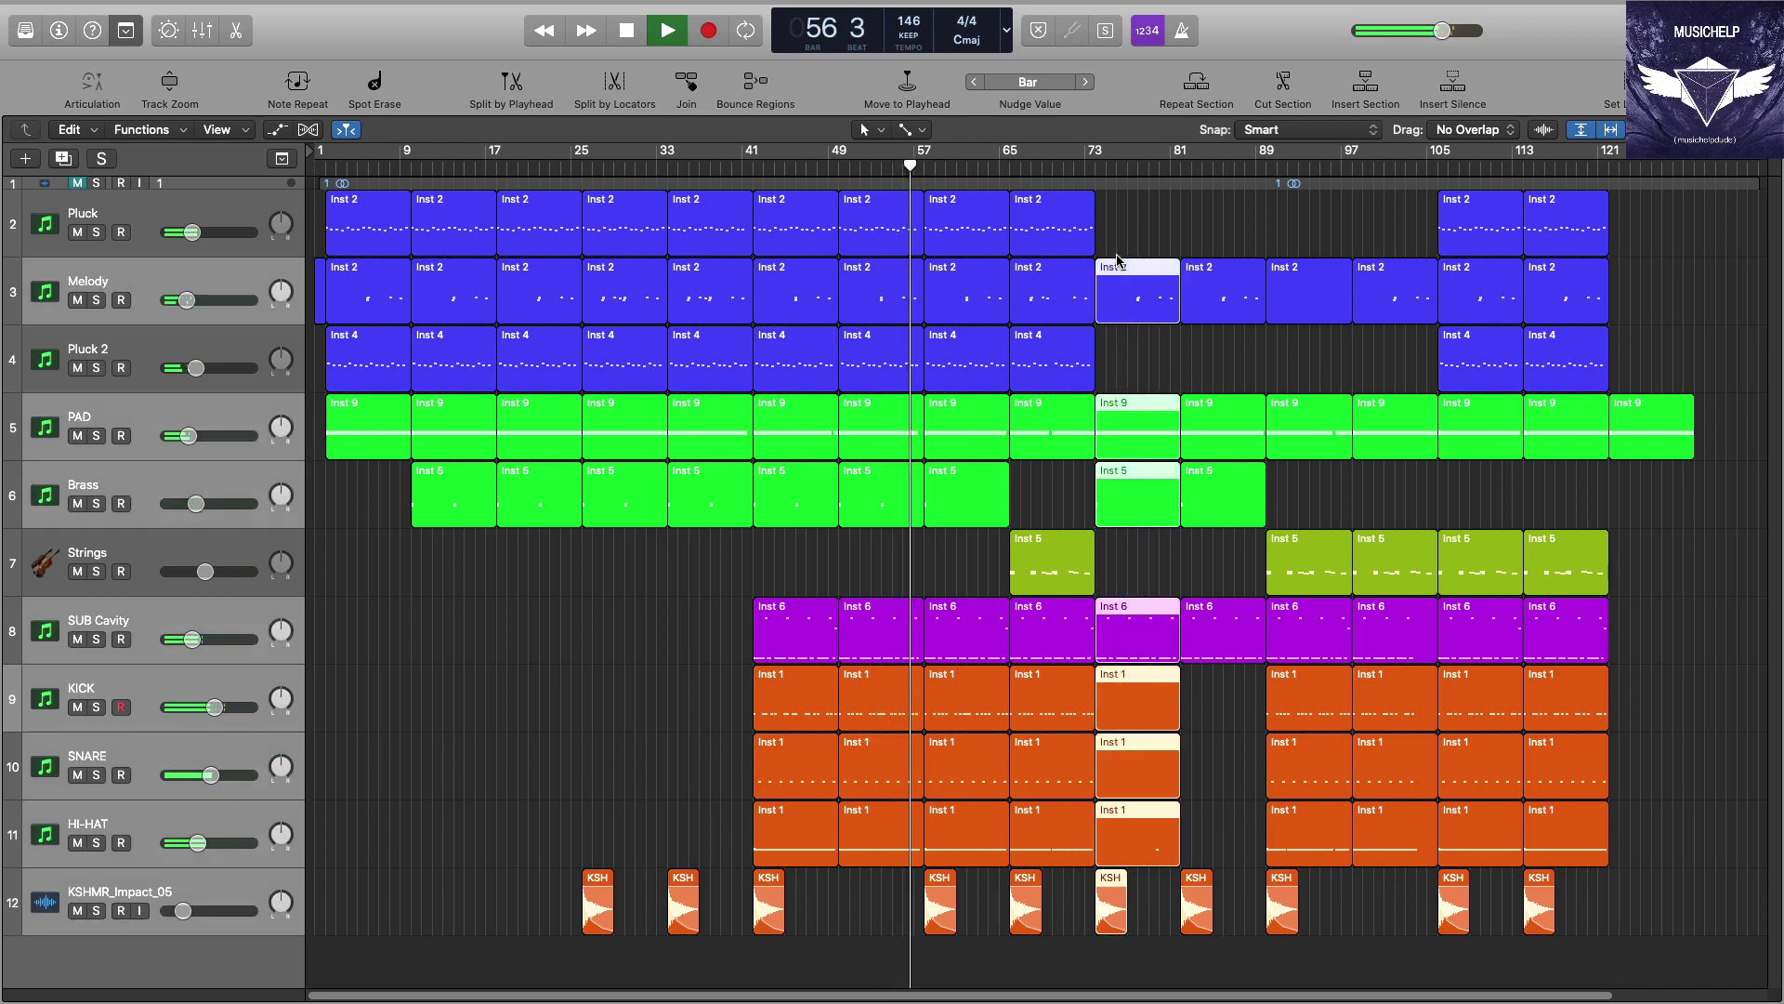
{"action": "key", "text": "m"}
{"action": "left_click", "coordinate": [1078, 514]}
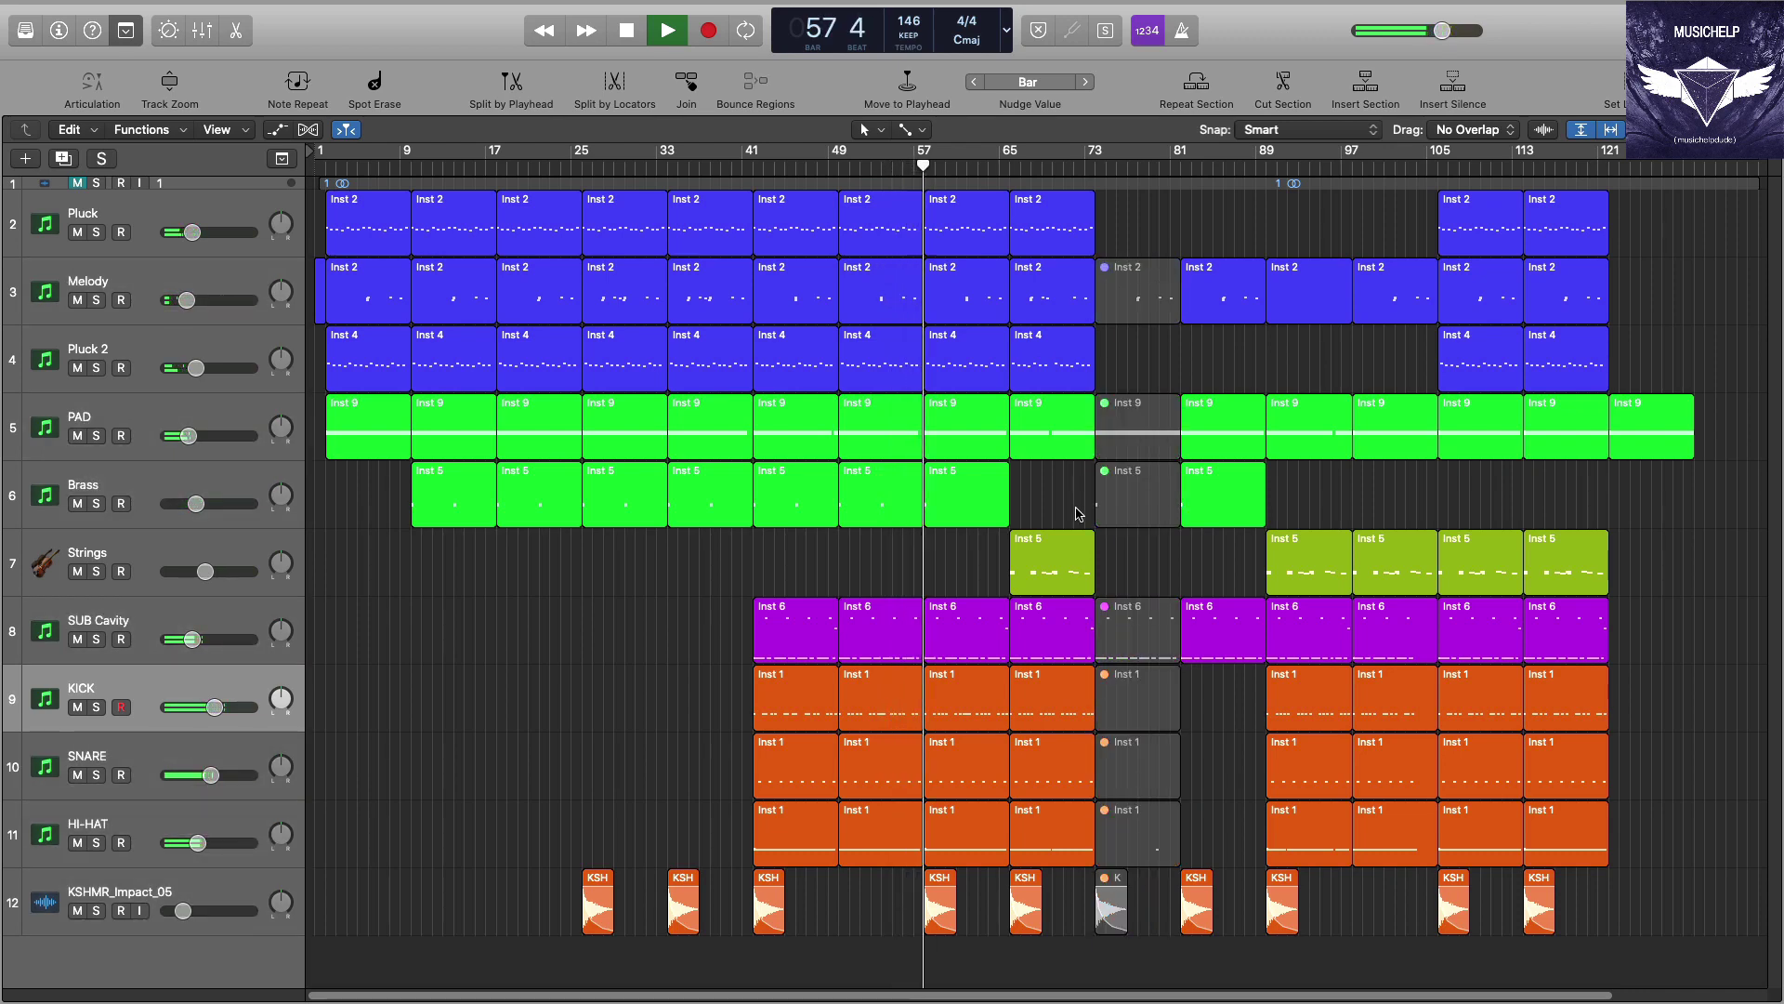
Step: Inspect the first Strings region's notes in the Piano Roll, and return the playhead to the project start with no regions selected
{"action": "double_click", "coordinate": [1051, 556]}
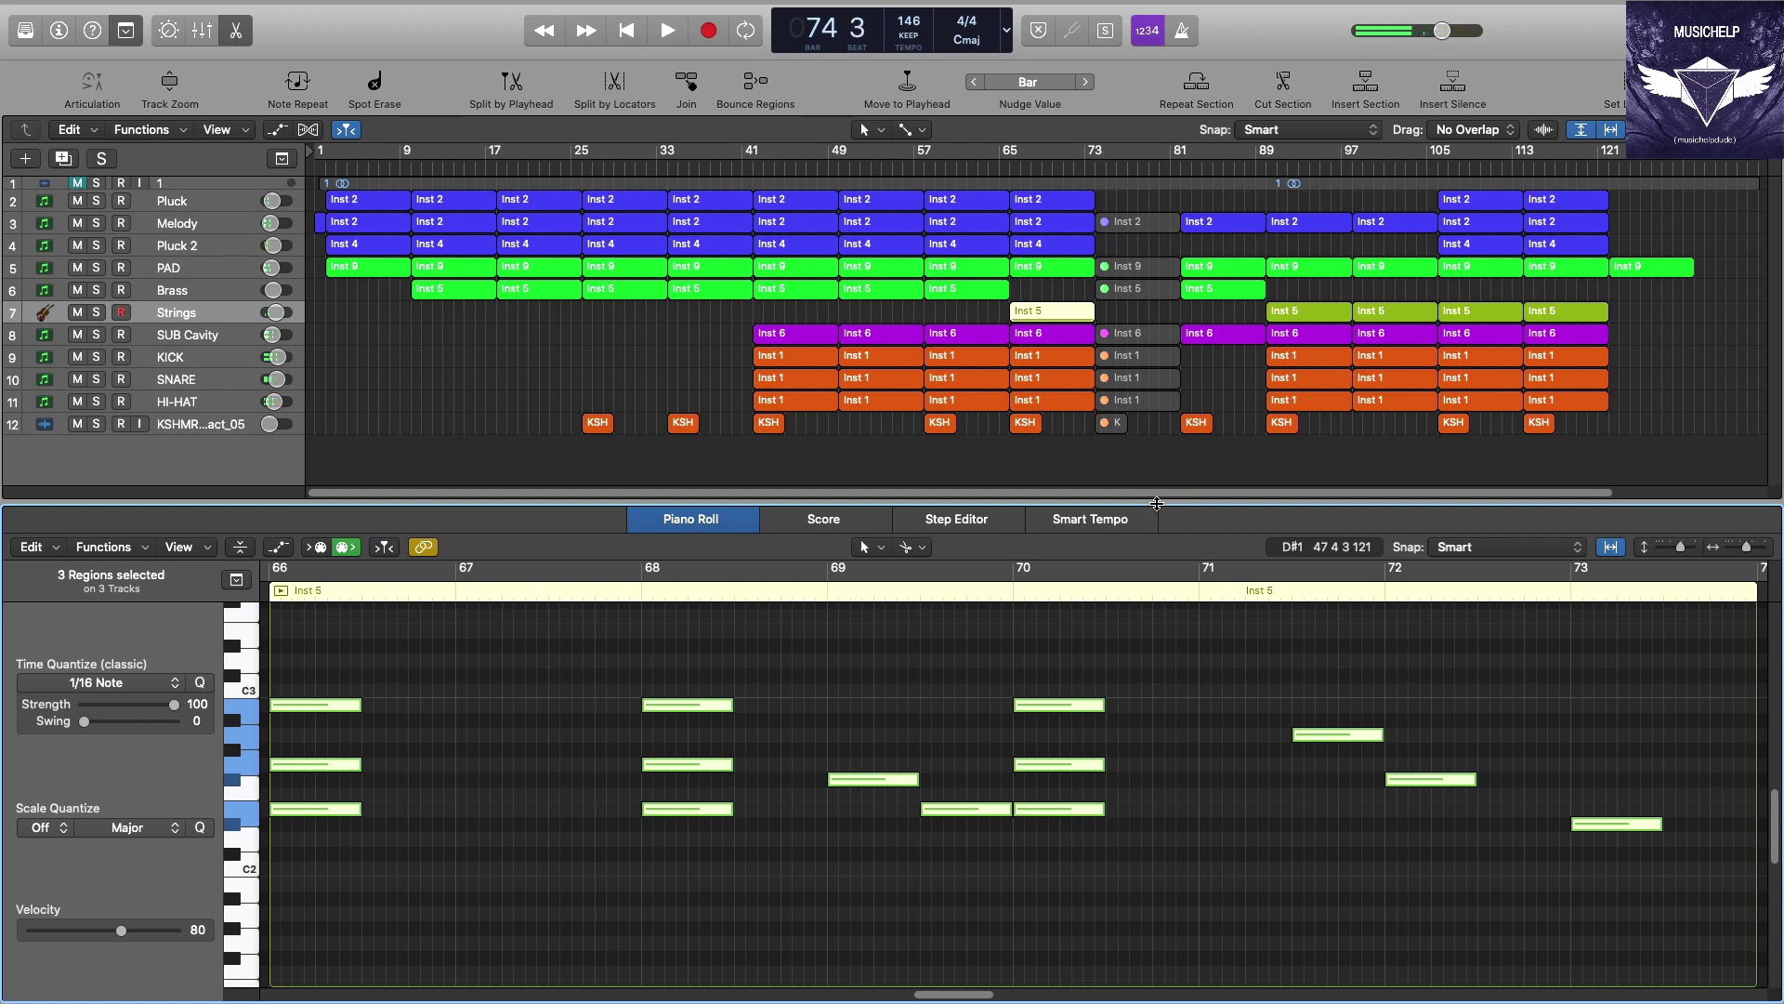
{"action": "left_click_drag", "start_coordinate": [1157, 503], "coordinate": [1152, 785]}
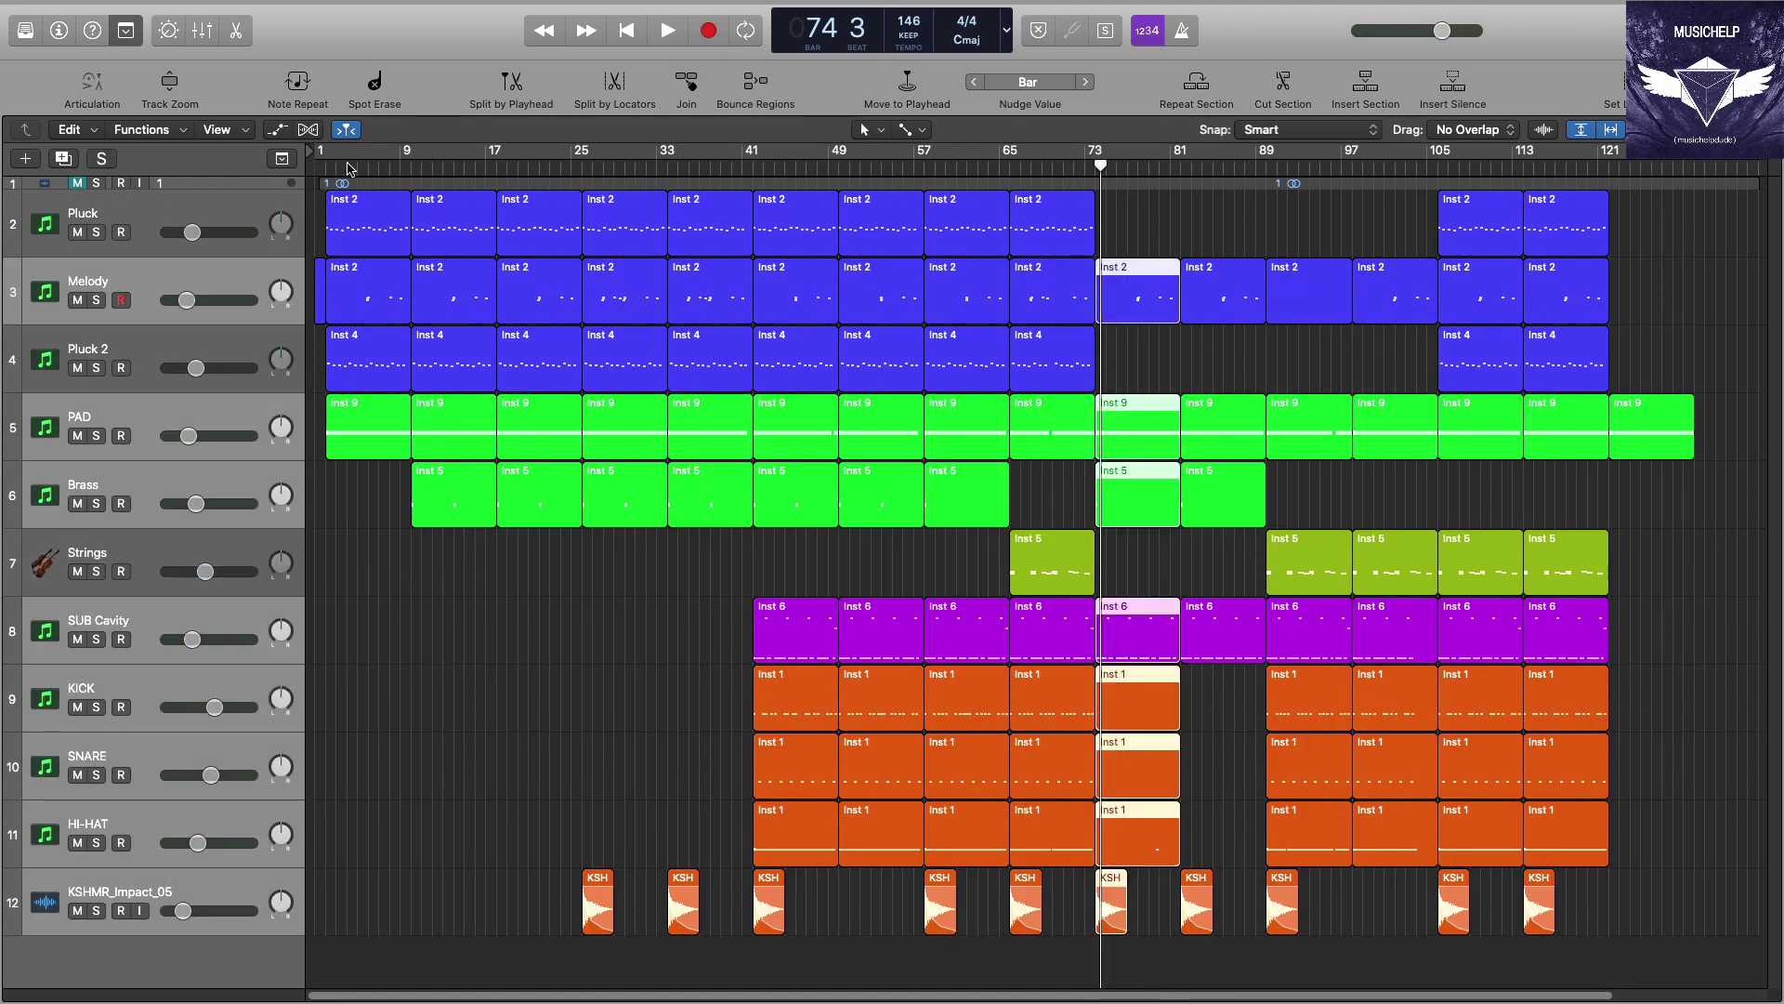
{"action": "key", "text": "Return"}
{"action": "left_click", "coordinate": [479, 576]}
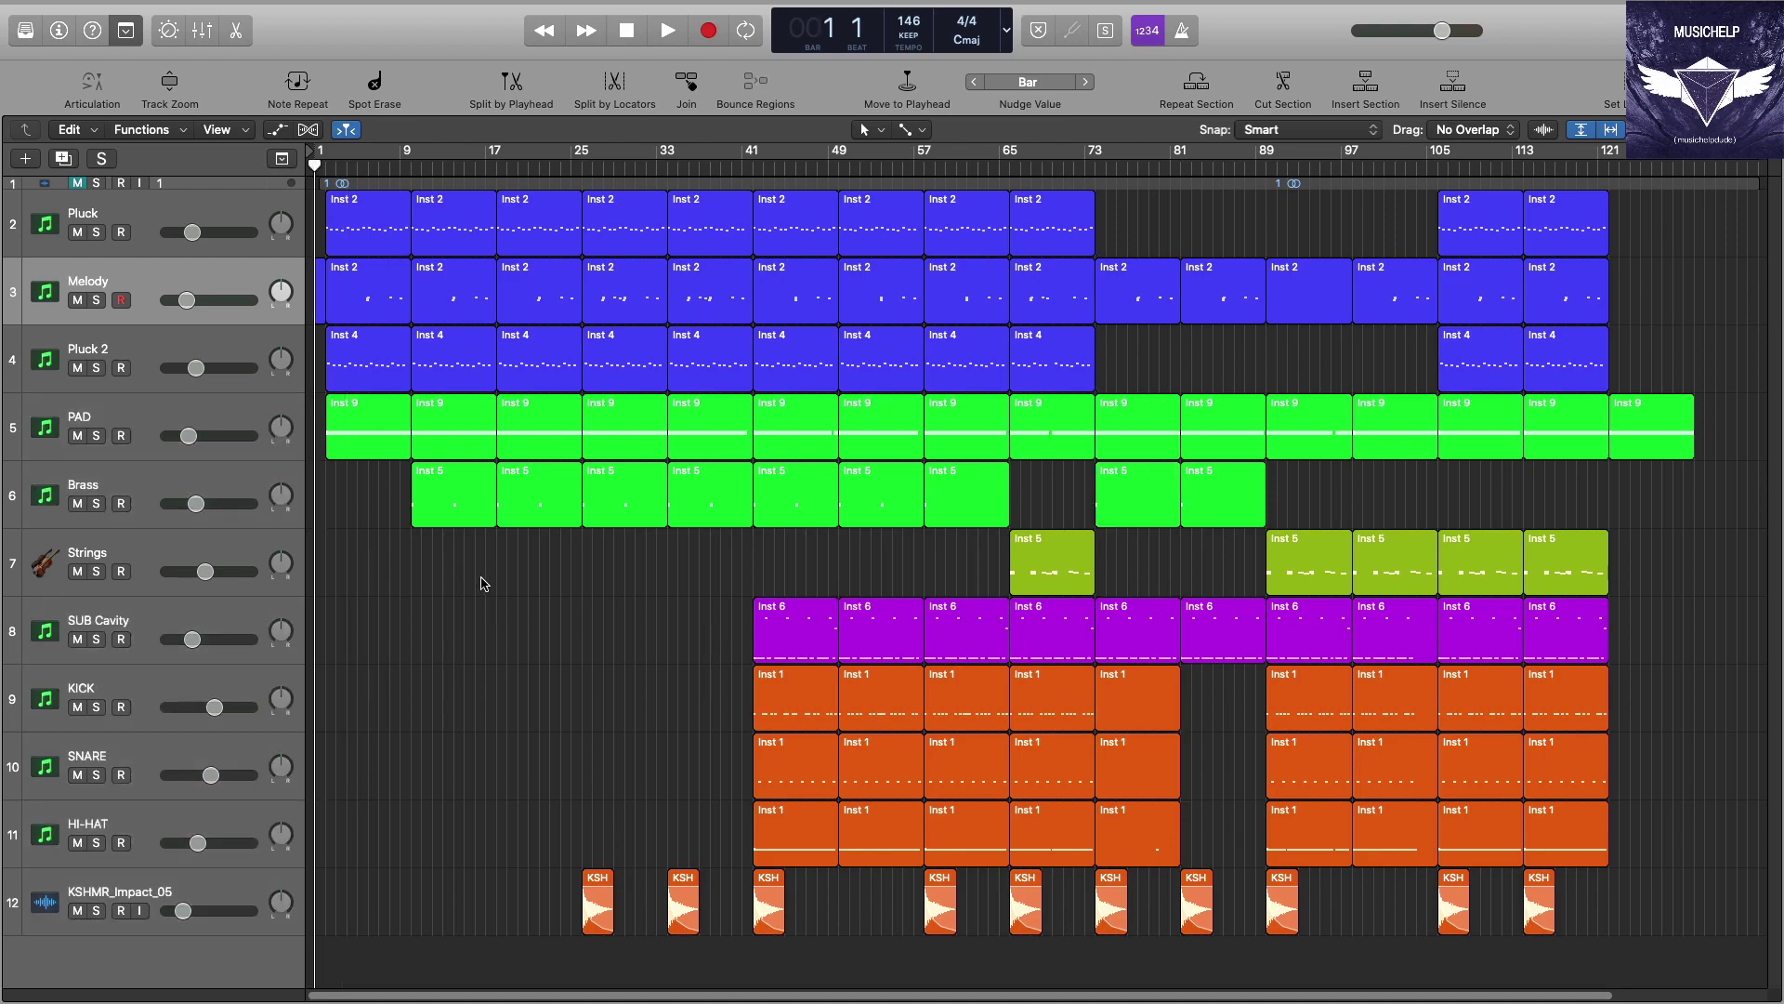